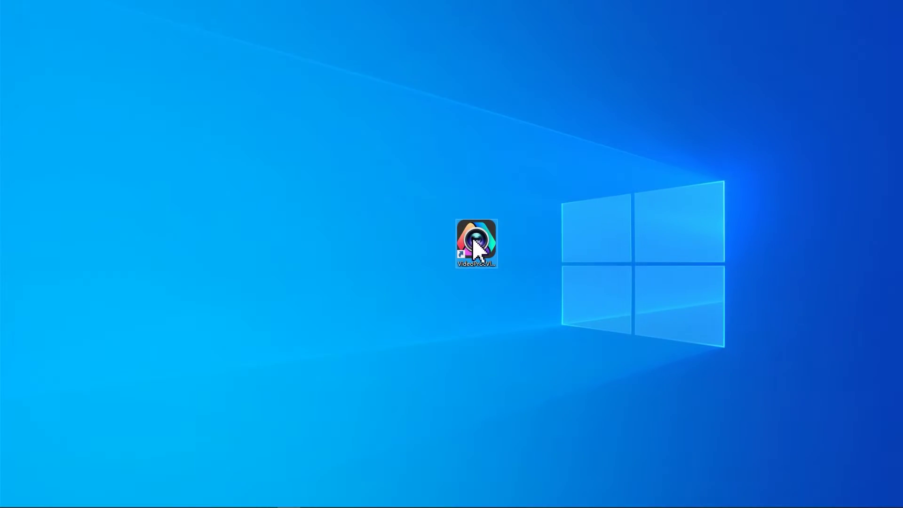
Launch VideoProc Vlogger and add a title clip with its 'Text Here' text replaced by a space.
double_click(473, 238)
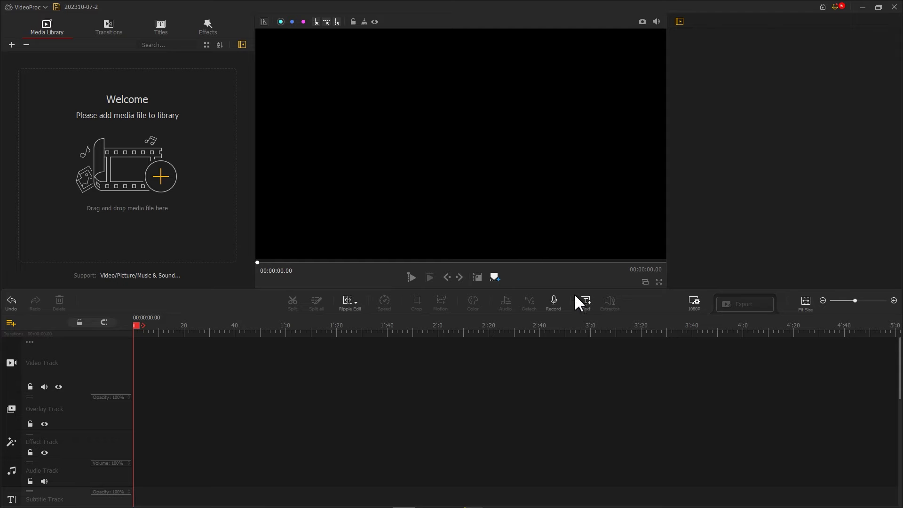
left_click(584, 303)
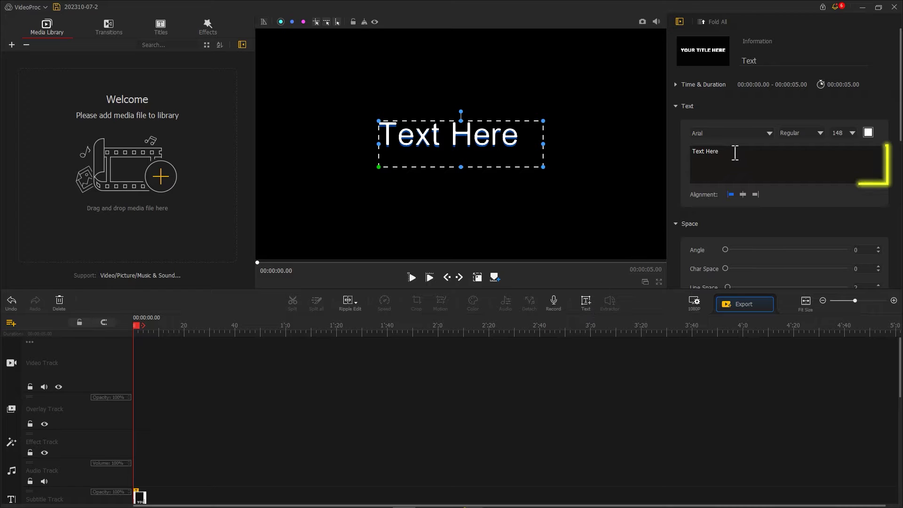
left_click_drag(733, 151, 691, 151)
key("space")
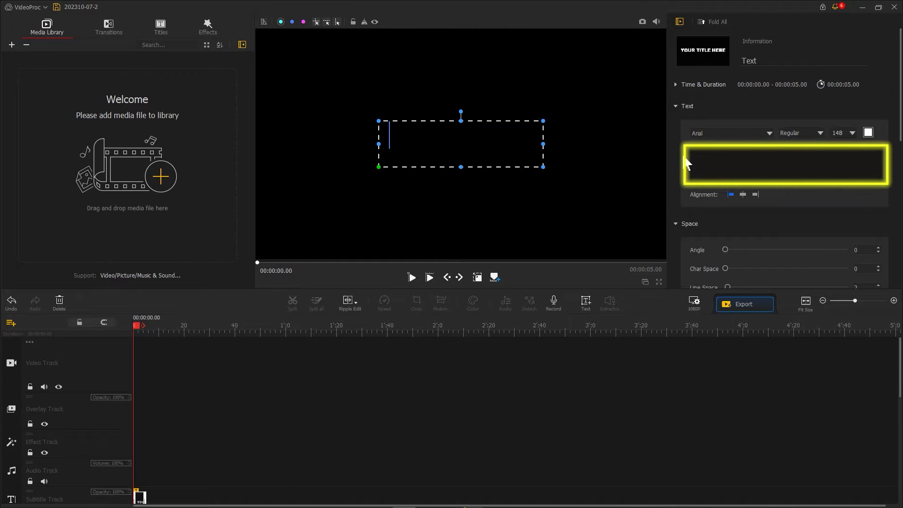
left_click(694, 302)
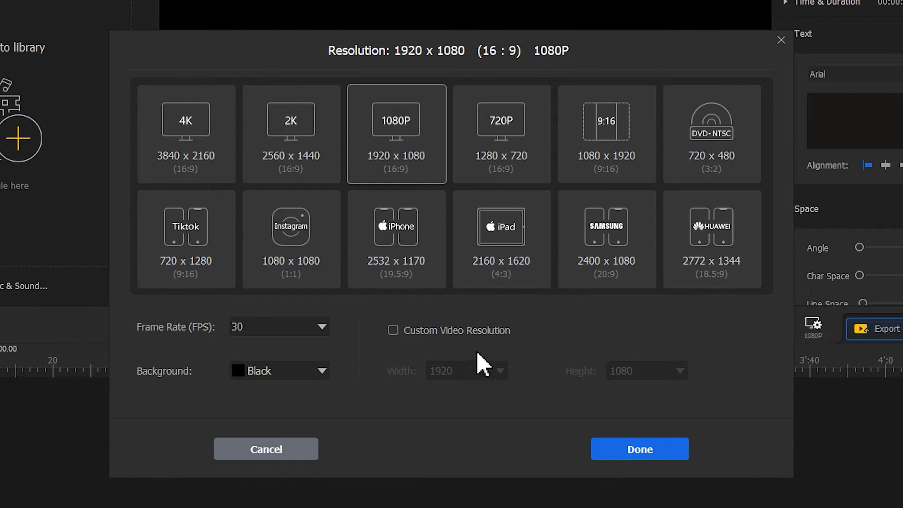
Set the project background to White, snapshot the blank frame and import the PNG into the library.
left_click(322, 372)
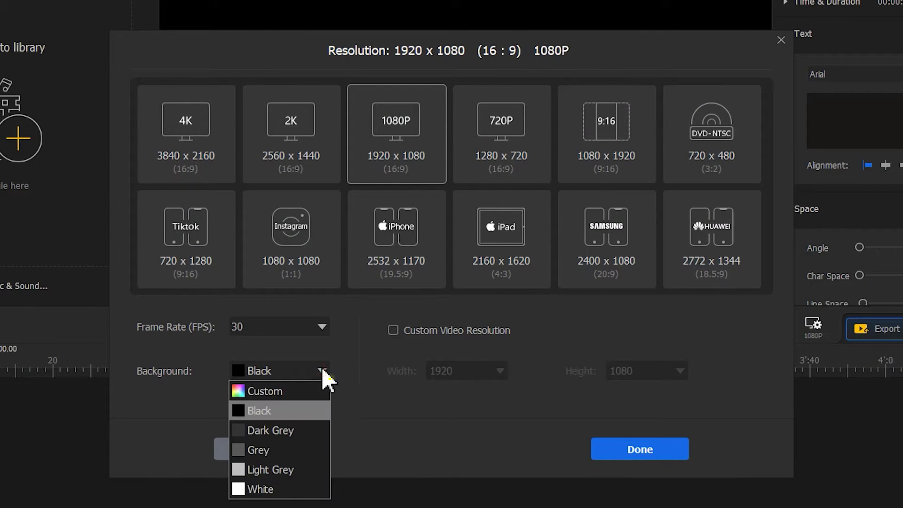
left_click(291, 486)
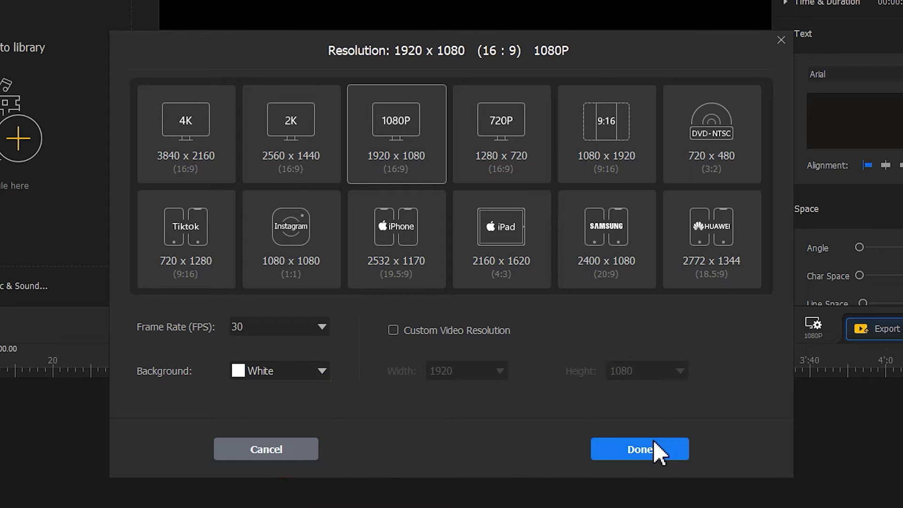
left_click(639, 450)
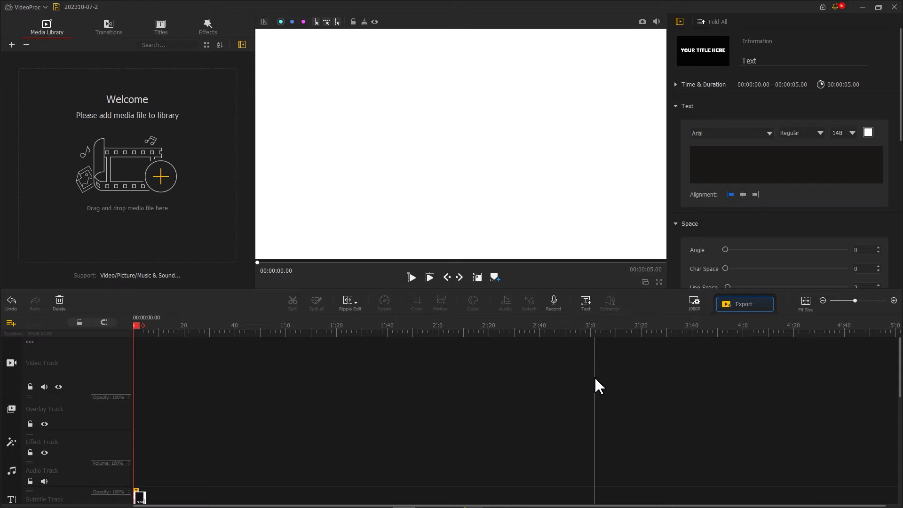
left_click(642, 22)
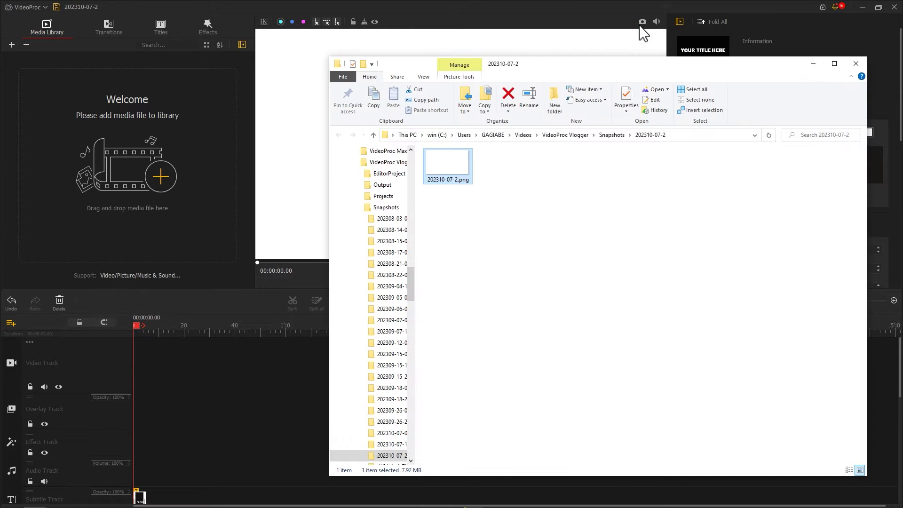
left_click_drag(459, 168, 185, 148)
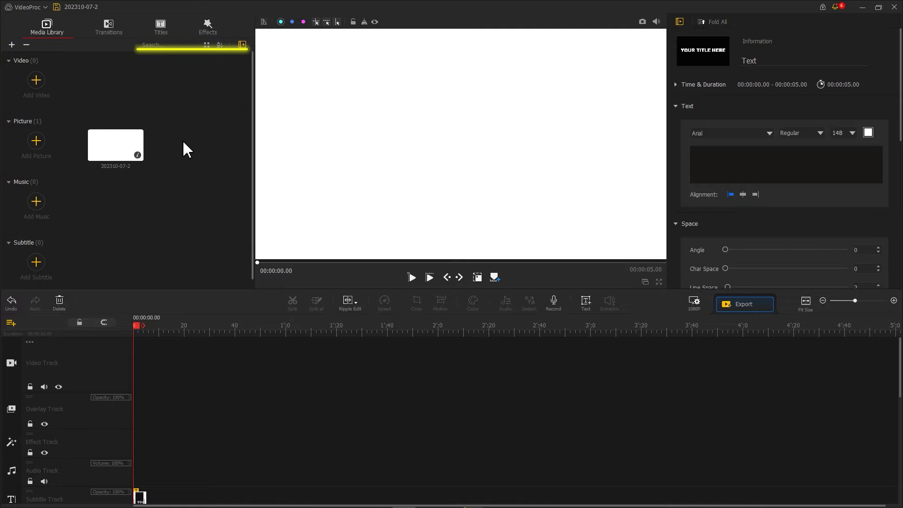
Switch the background to Black and put the white picture on the Video Track, shifted right over half the frame.
left_click(694, 307)
left_click(364, 332)
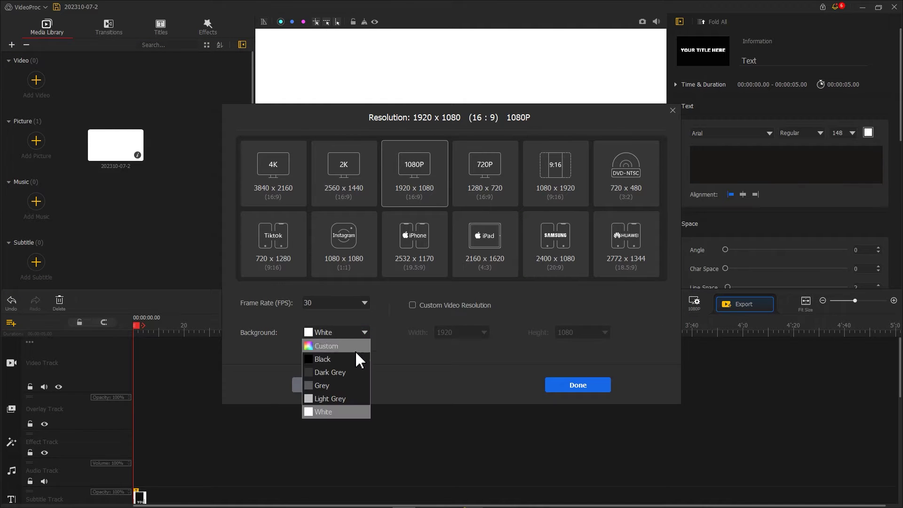
left_click(331, 357)
left_click(571, 387)
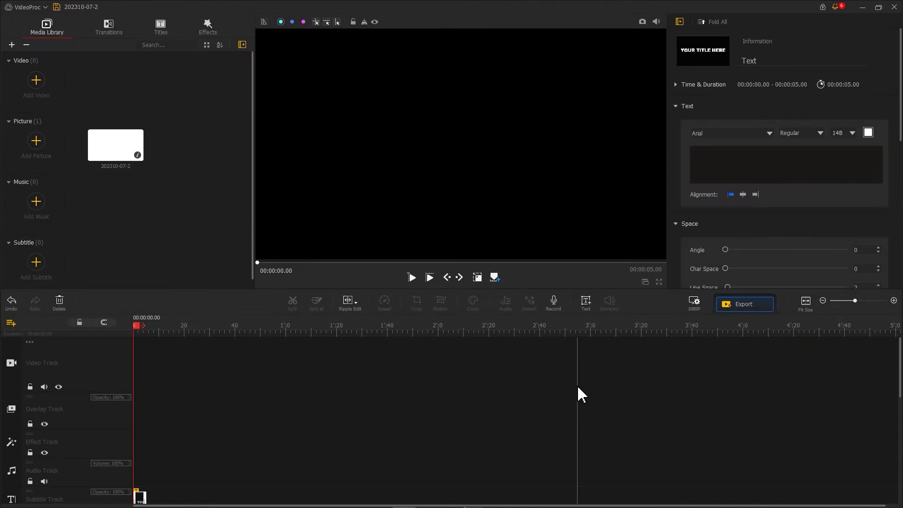
mouse_move(116, 145)
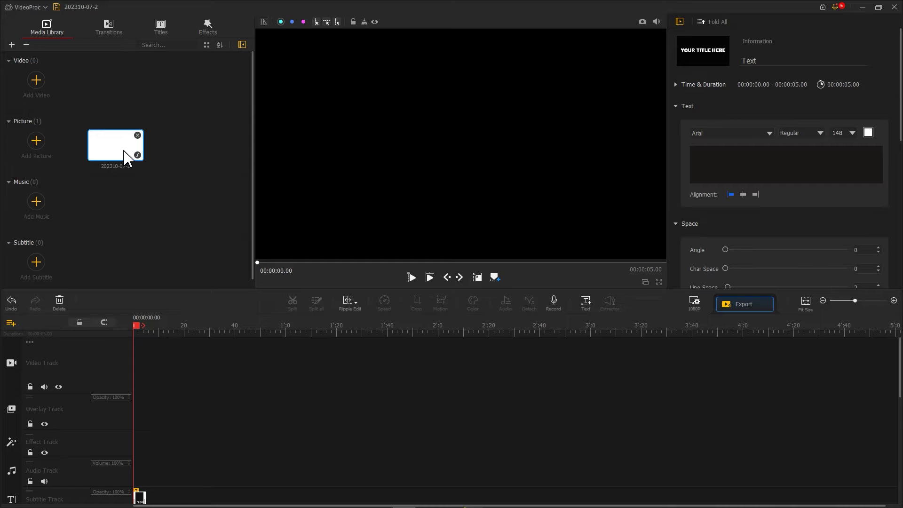
left_click_drag(125, 157, 157, 349)
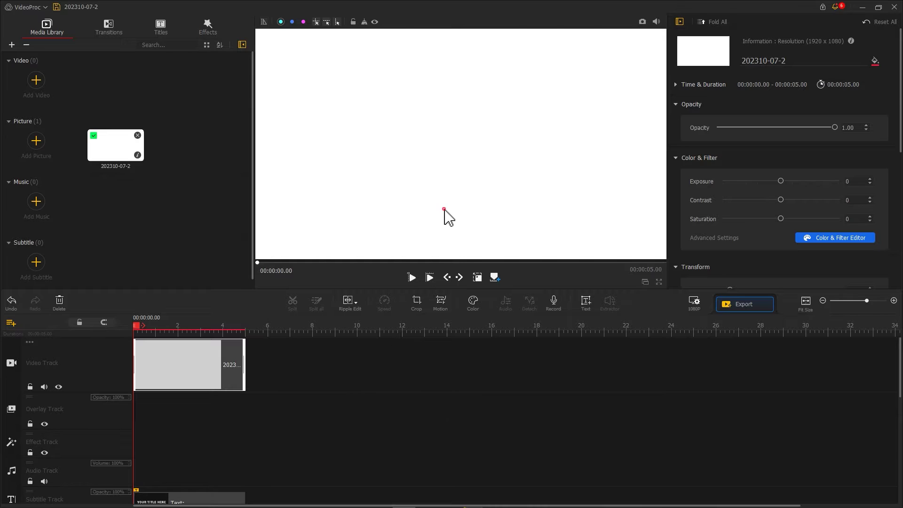
left_click_drag(443, 207, 652, 214)
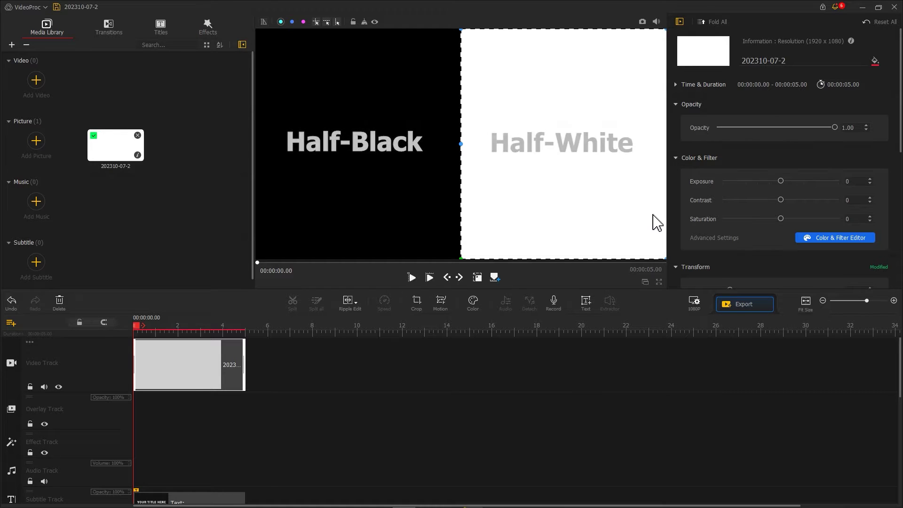
Snapshot the half-black, half-white frame and import the PNG into the Media Library.
left_click(642, 25)
left_click(642, 26)
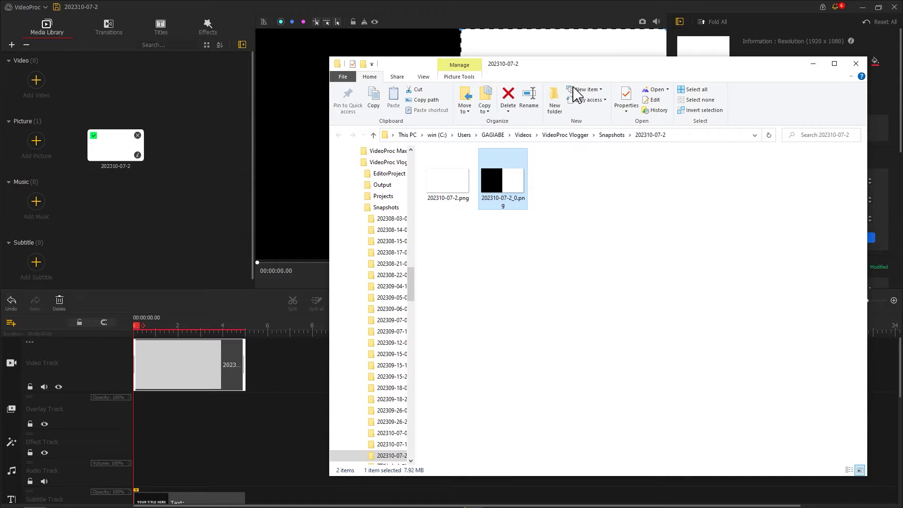
left_click_drag(503, 182, 212, 173)
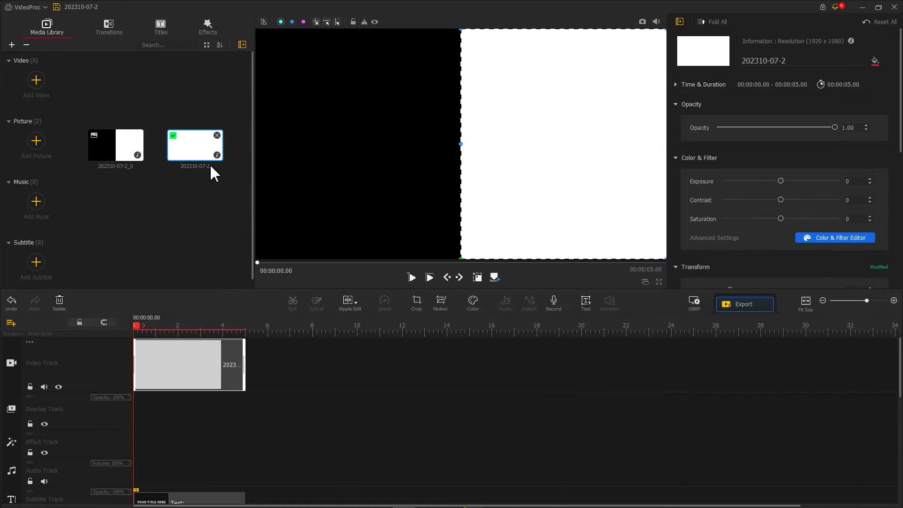
Delete the white picture clip and the empty title clip from the timeline.
right_click(144, 354)
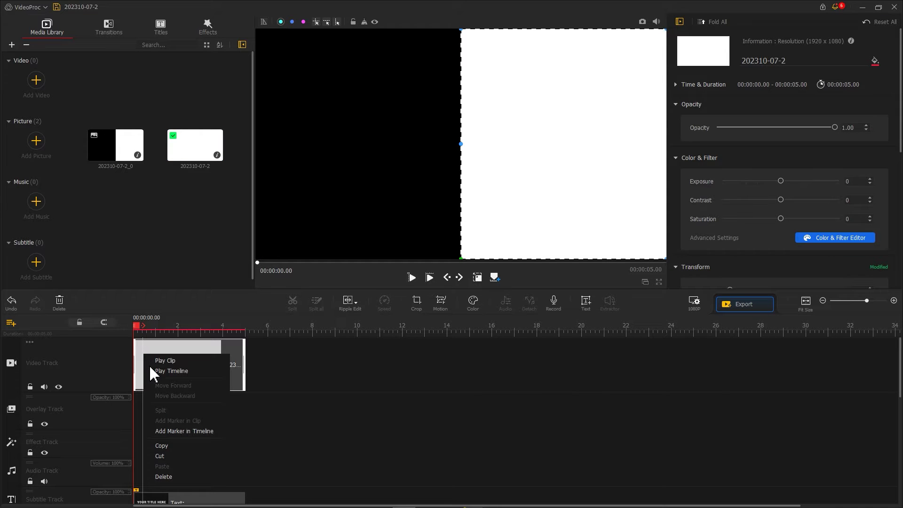
left_click(164, 477)
right_click(151, 500)
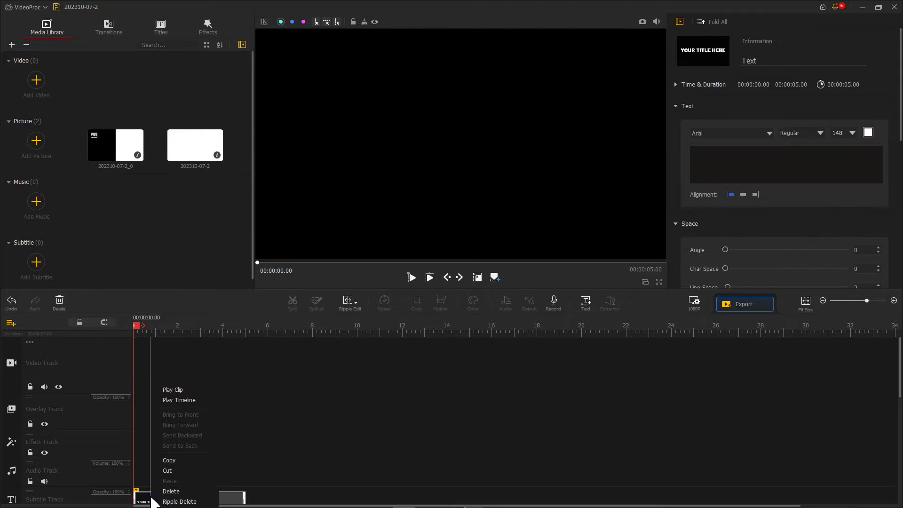
left_click(170, 499)
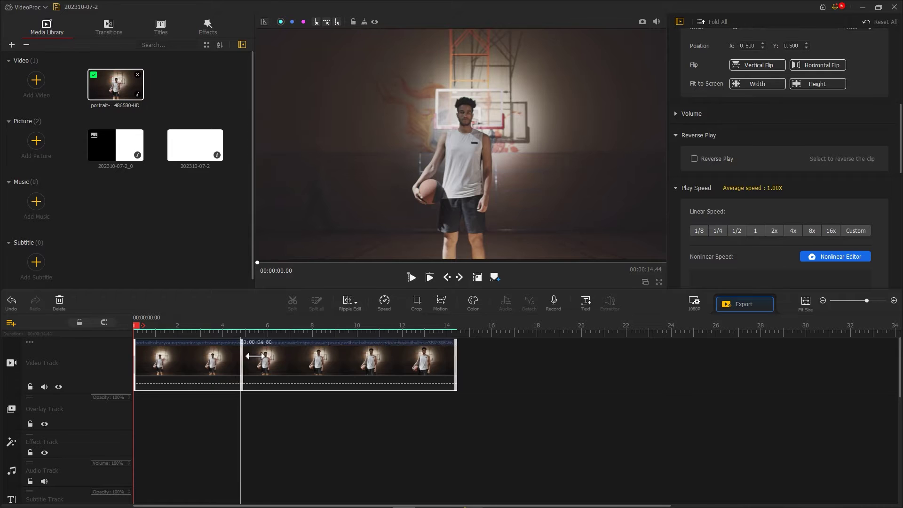
Trim the basketball video's start, split it at 00:00:05.26 and delete the second part.
left_click_drag(145, 353, 268, 363)
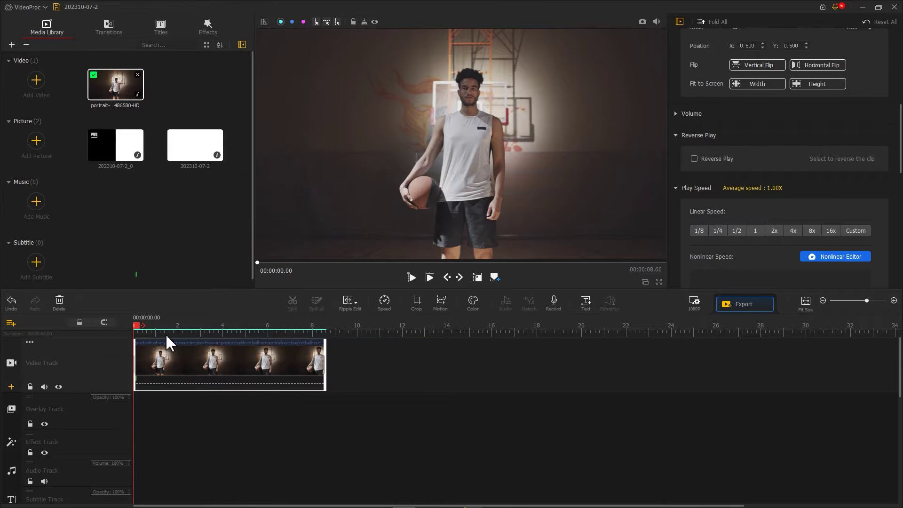
left_click_drag(137, 326, 226, 336)
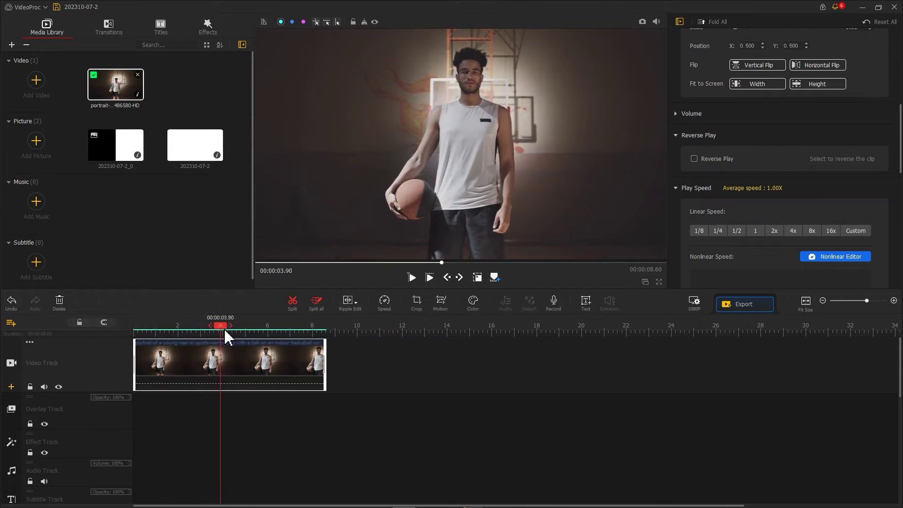
mouse_move(226, 337)
left_mouse_down()
mouse_move(254, 341)
mouse_move(251, 332)
left_mouse_up()
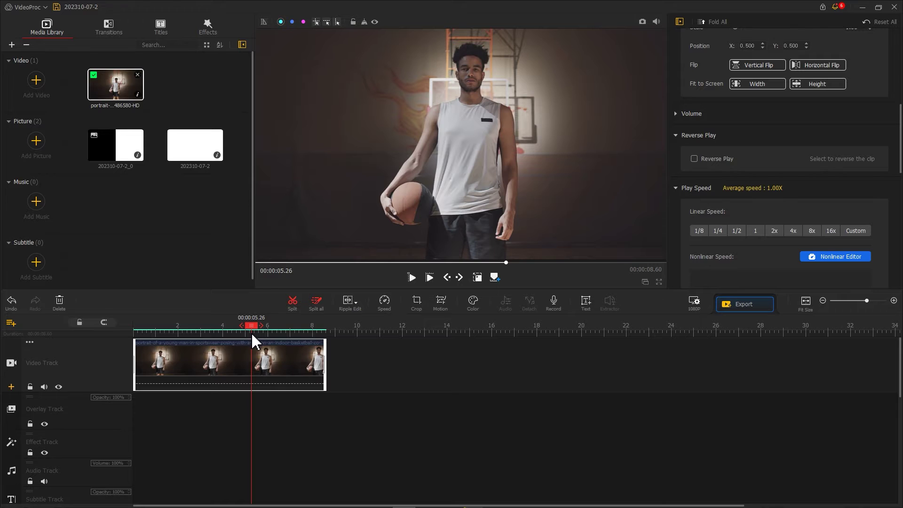
left_click(293, 304)
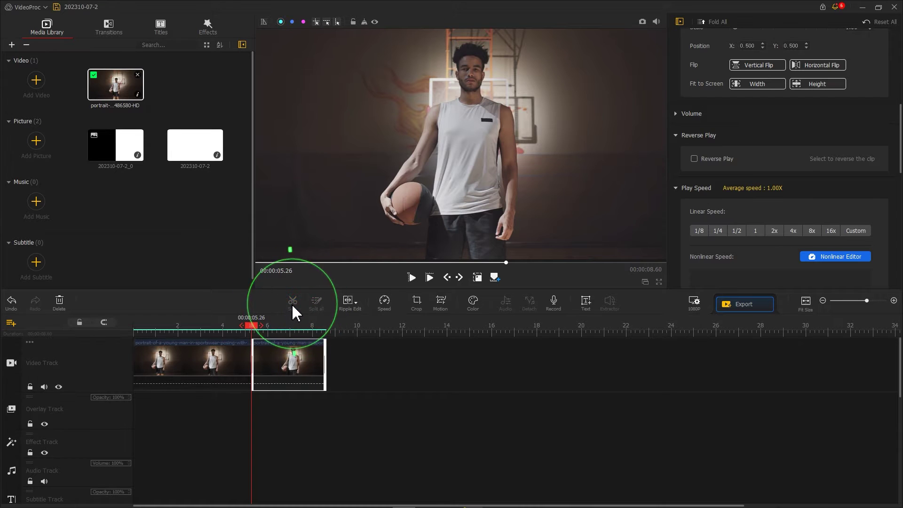
right_click(274, 362)
left_click(292, 500)
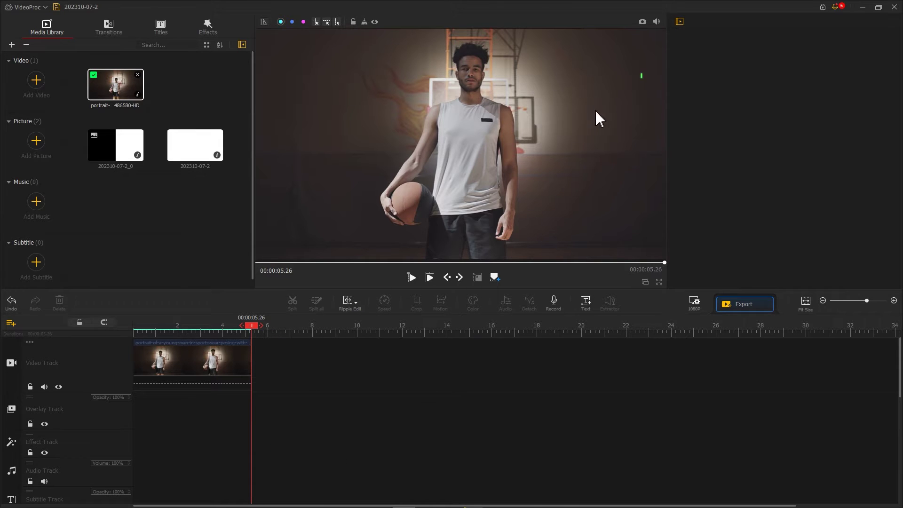
left_click(641, 21)
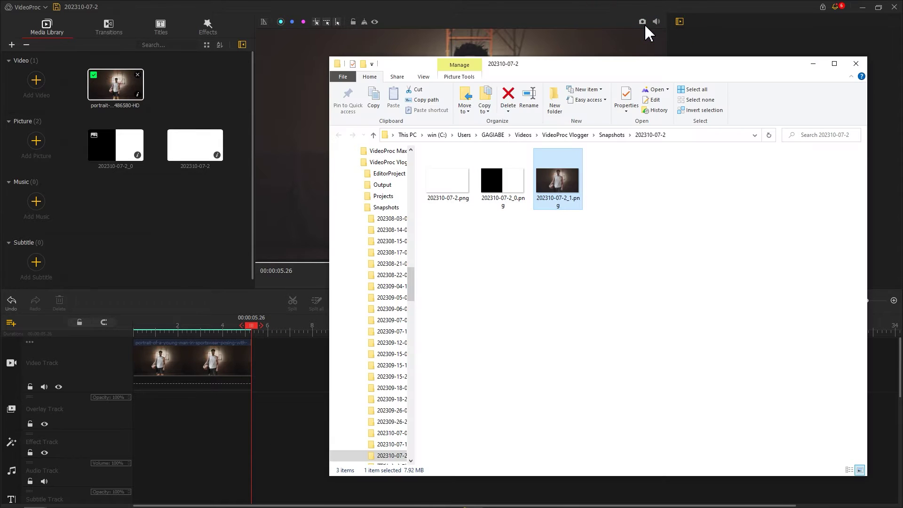
Import the final-frame snapshot, place it after the video clip, and add the person image to the library.
left_click_drag(557, 182, 219, 215)
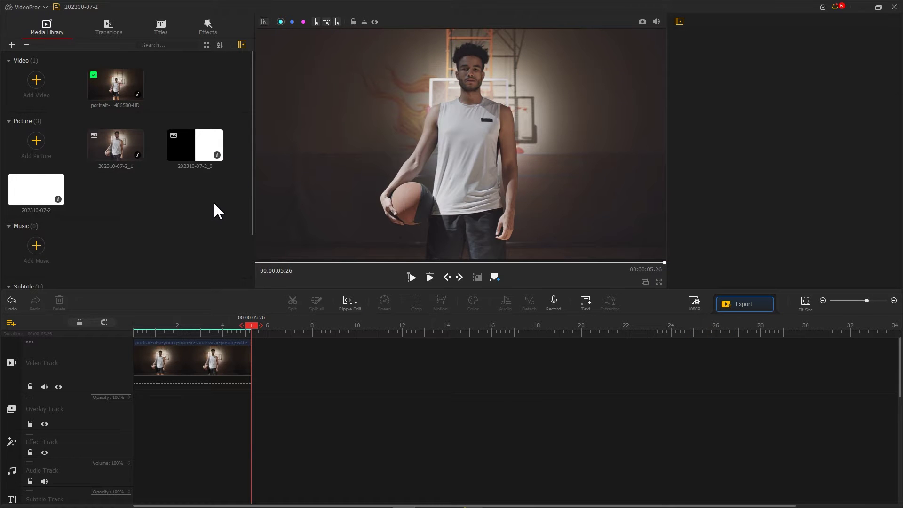
left_click_drag(131, 151, 278, 353)
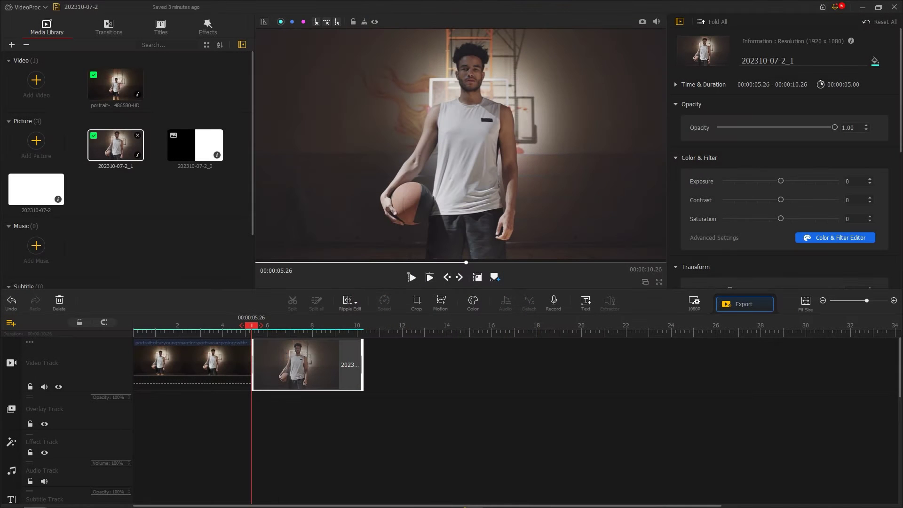
left_click_drag(818, 169, 195, 209)
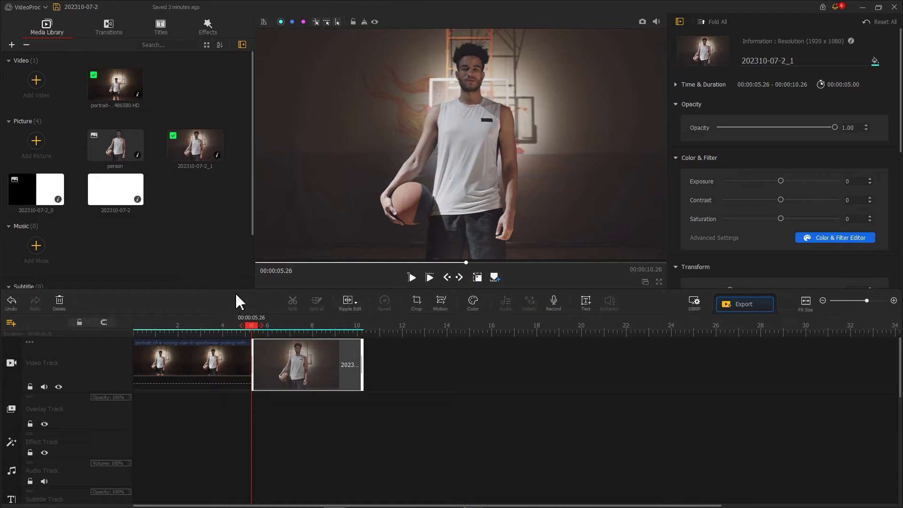
Add a STEVEN title at 10.80 s in Britannic Bold, shadow offset 0, enlarged across the frame.
left_click_drag(253, 327, 377, 332)
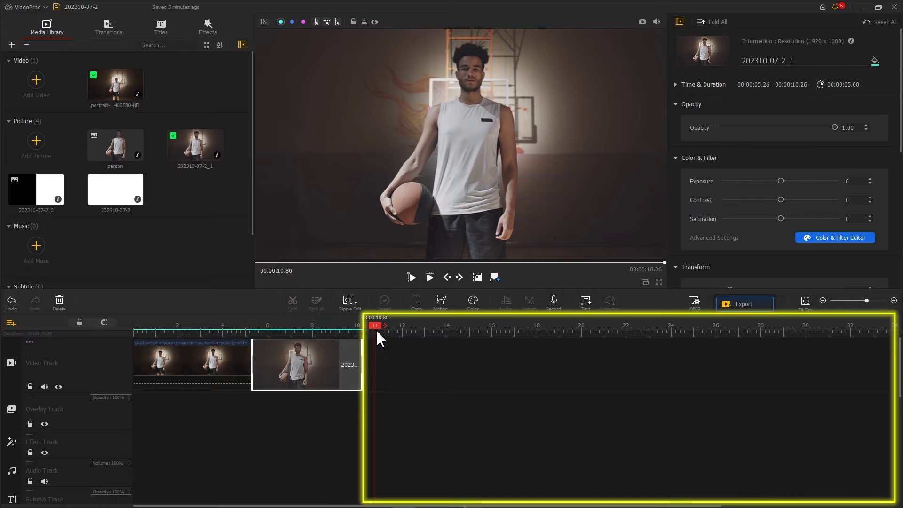
left_click(584, 305)
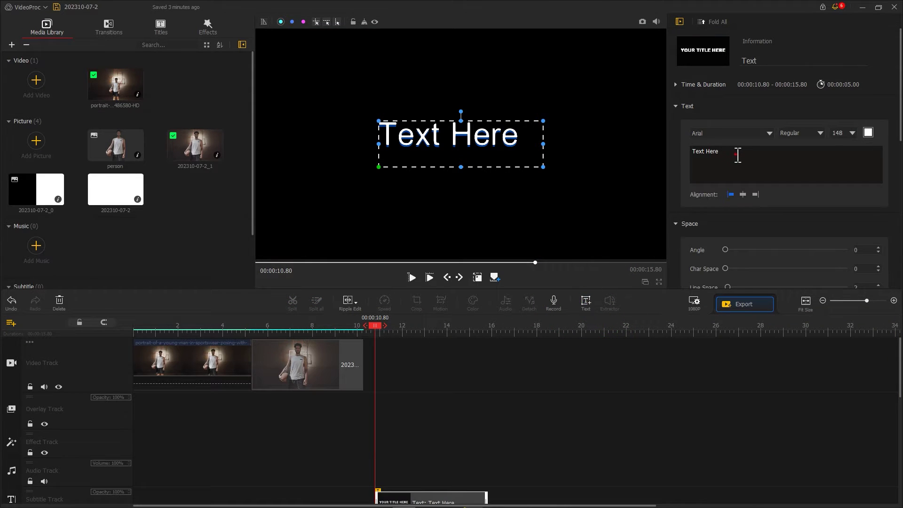
left_click_drag(737, 156, 686, 161)
type("STEVEN")
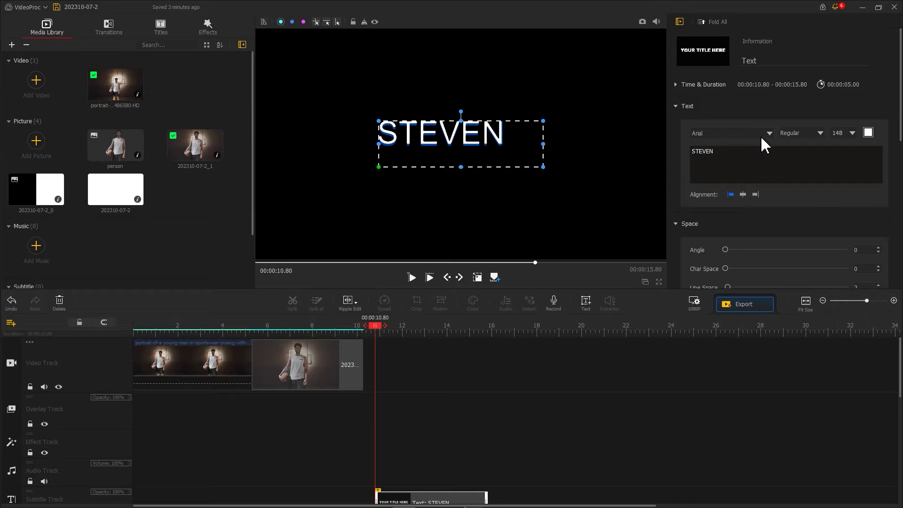
left_click(768, 134)
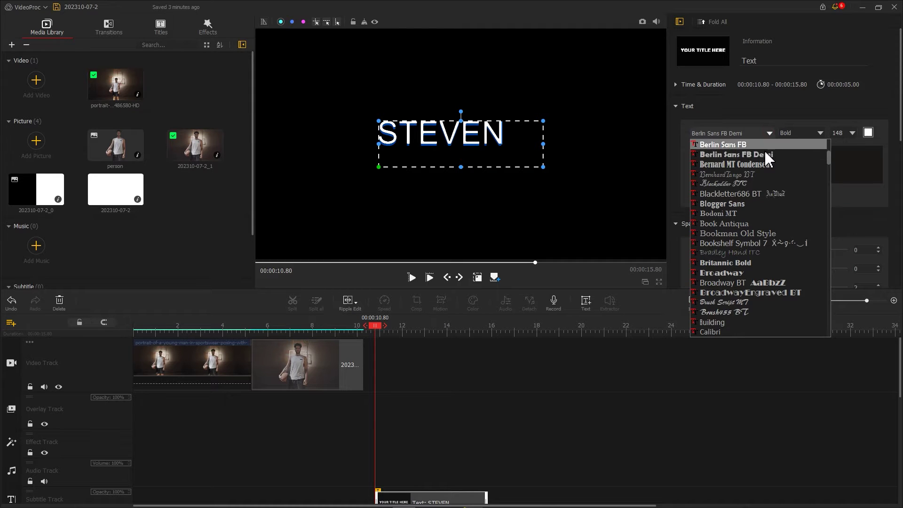
left_click(763, 263)
scroll(762, 273, "down", 3)
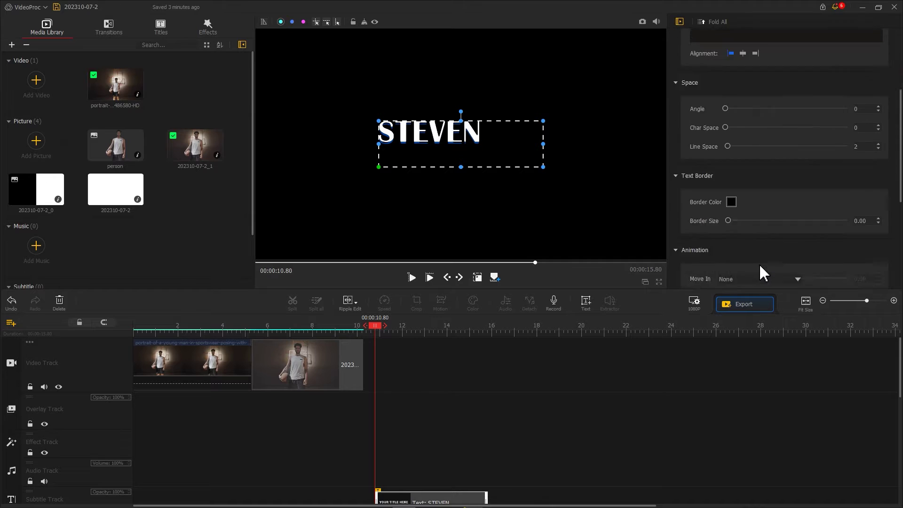
scroll(762, 272, "down", 3)
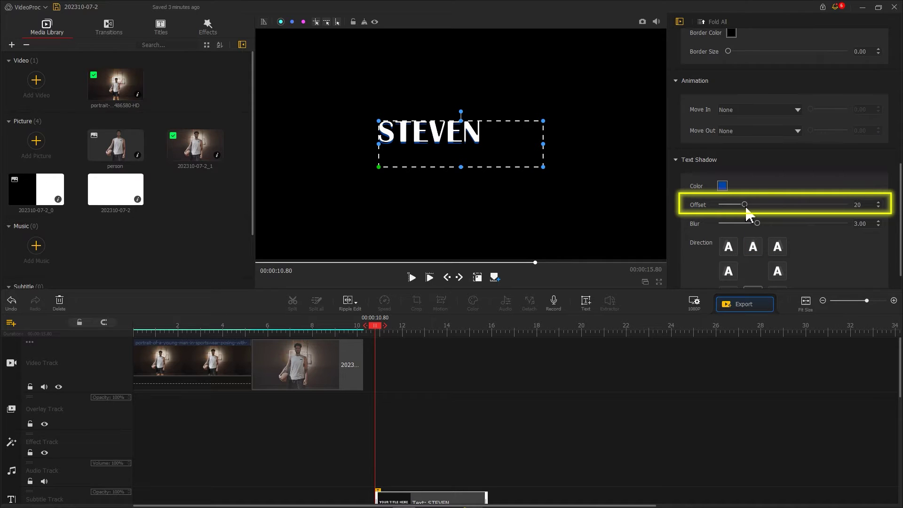
left_click_drag(731, 214, 719, 211)
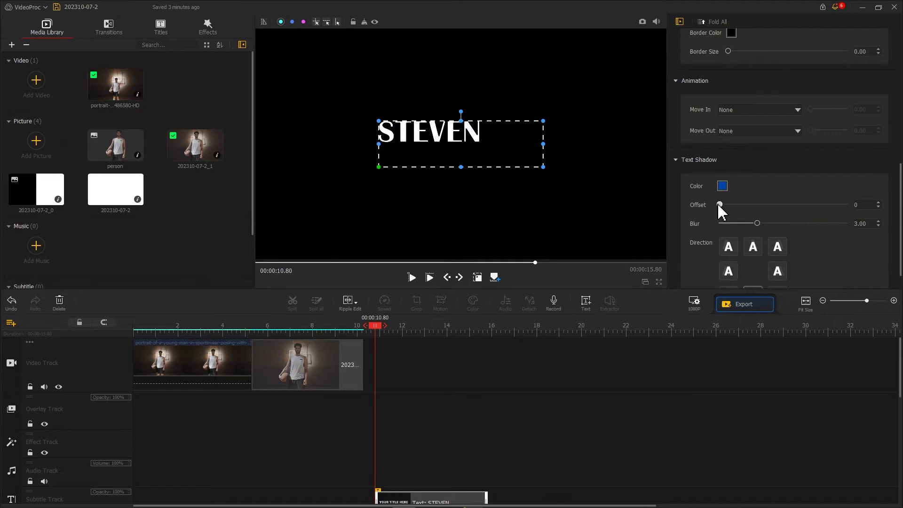
left_click_drag(544, 167, 579, 179)
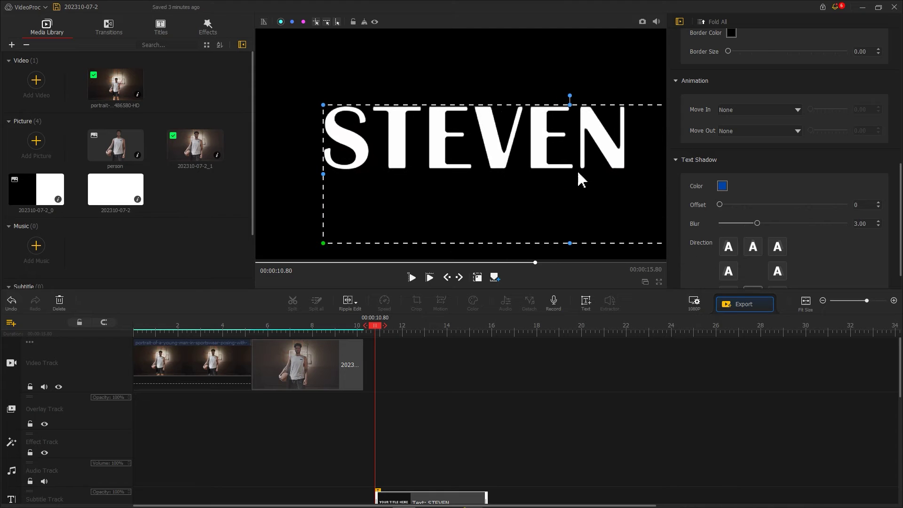
mouse_move(327, 107)
left_mouse_down()
mouse_move(262, 79)
mouse_move(369, 115)
left_mouse_up()
Snapshot the STEVEN frame, import the PNG into the Media Library, and delete the title clip.
left_click(379, 79)
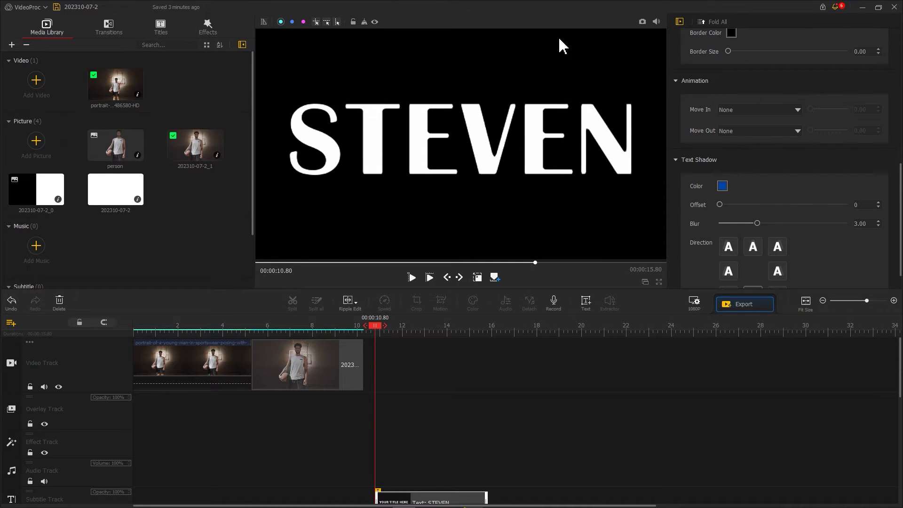
left_click(642, 21)
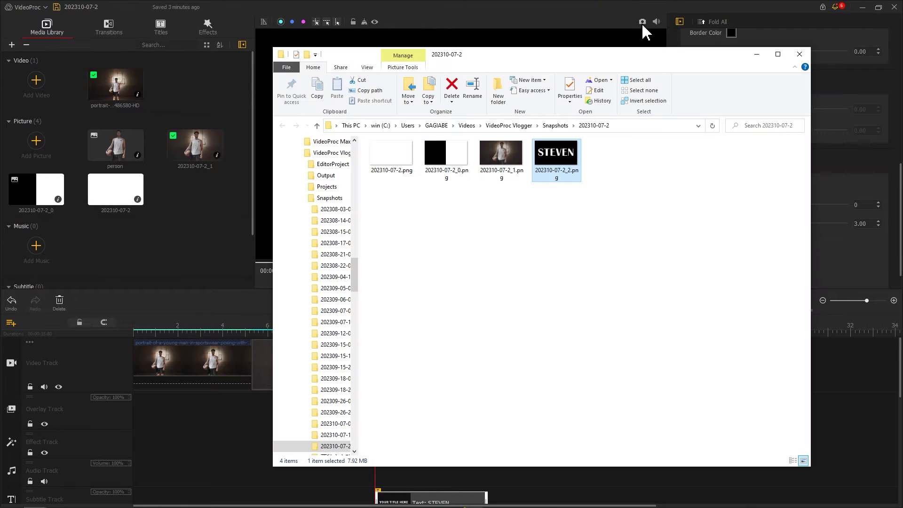
left_click_drag(576, 154, 233, 209)
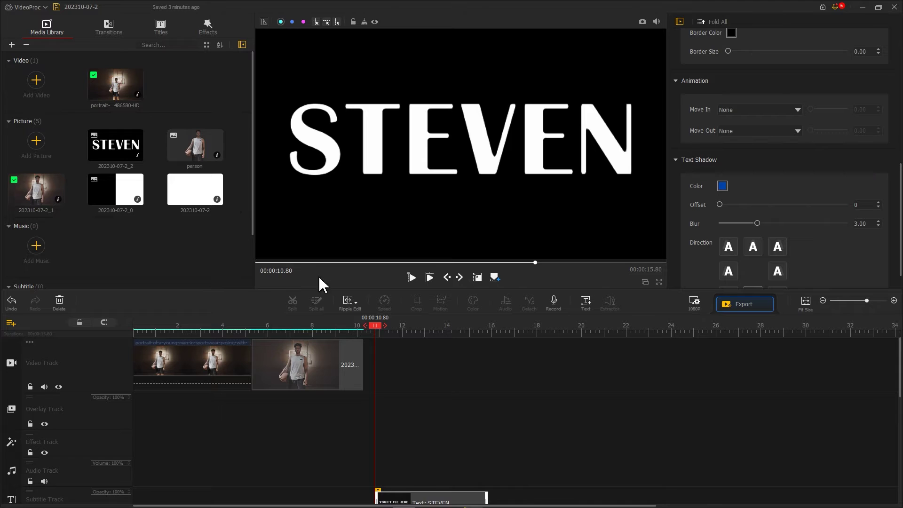
right_click(432, 496)
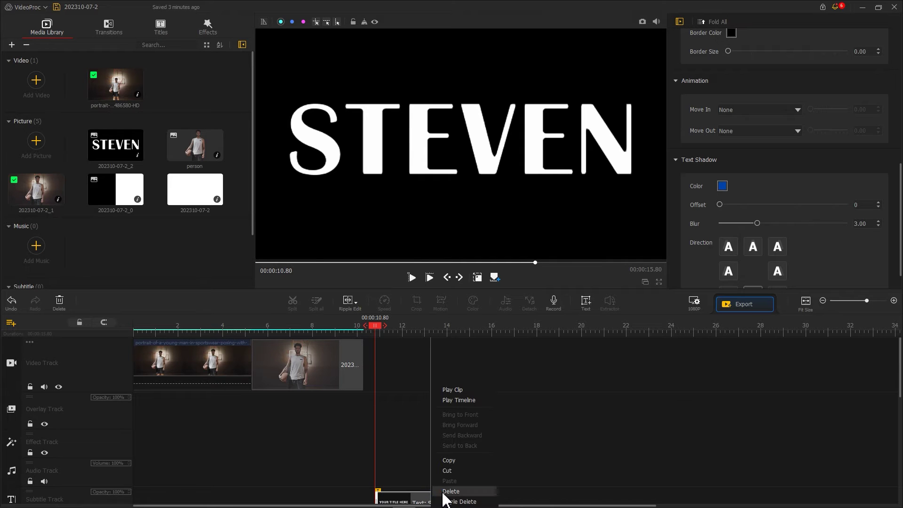
left_click(446, 492)
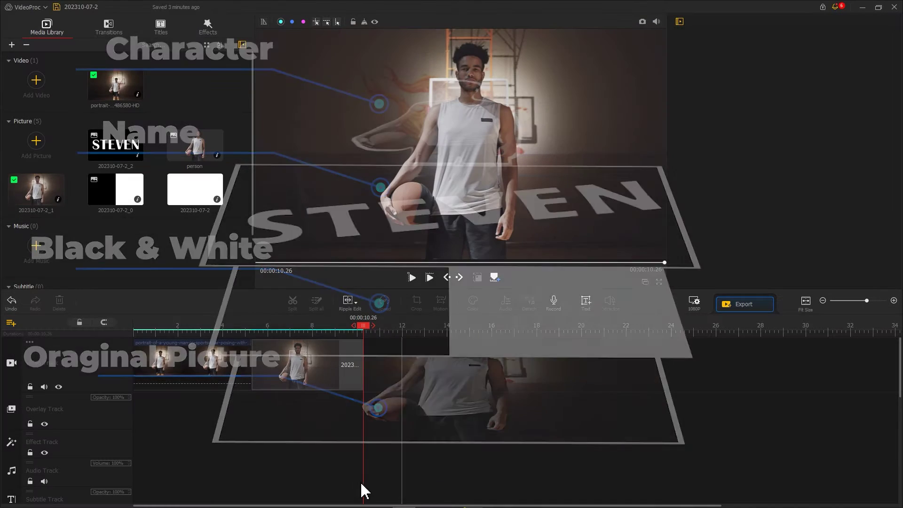
scroll(14, 429, "down", 3)
scroll(13, 412, "up", 1)
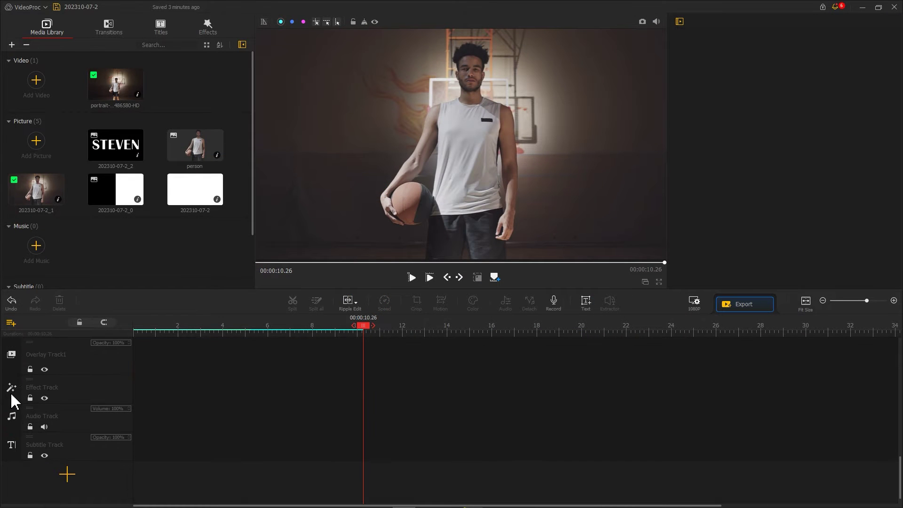
scroll(10, 385, "down", 1)
scroll(11, 375, "up", 1)
scroll(234, 420, "up", 2)
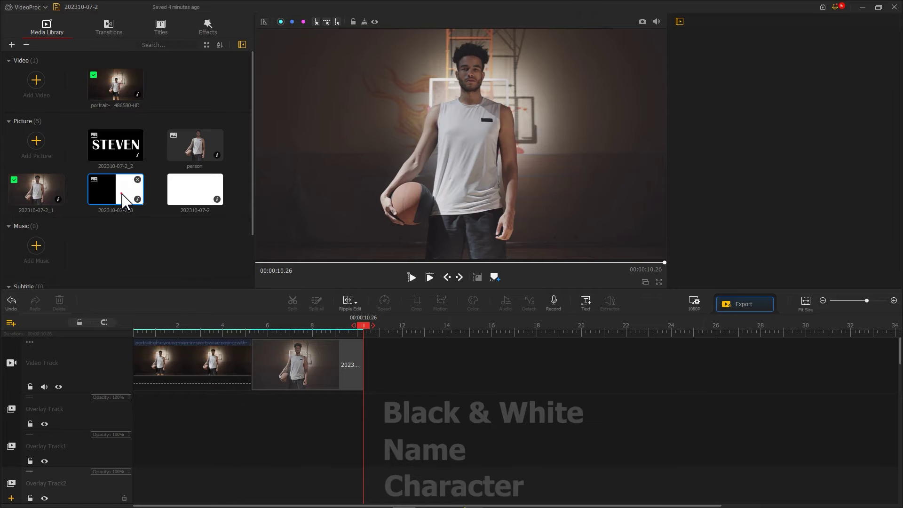
Place the half-black picture, STEVEN picture and person cutout on three overlay tracks.
left_click_drag(127, 198, 260, 424)
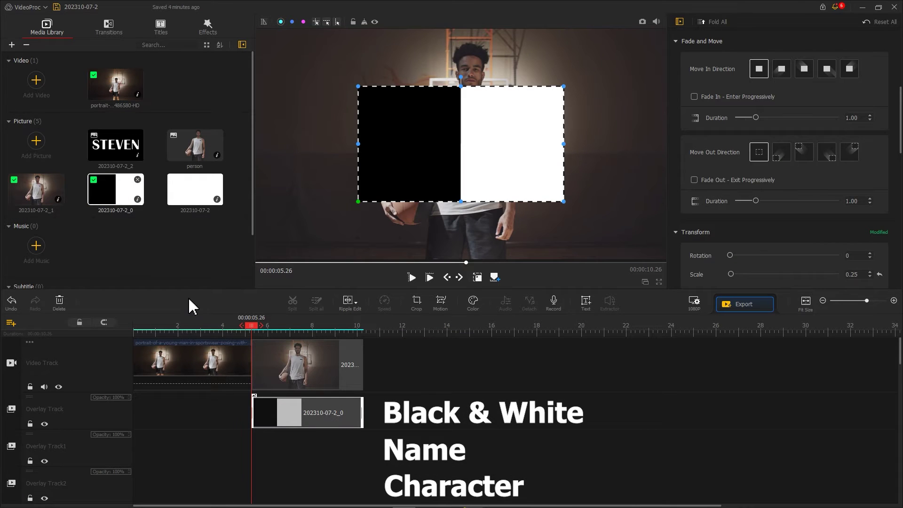
left_click_drag(125, 162, 259, 459)
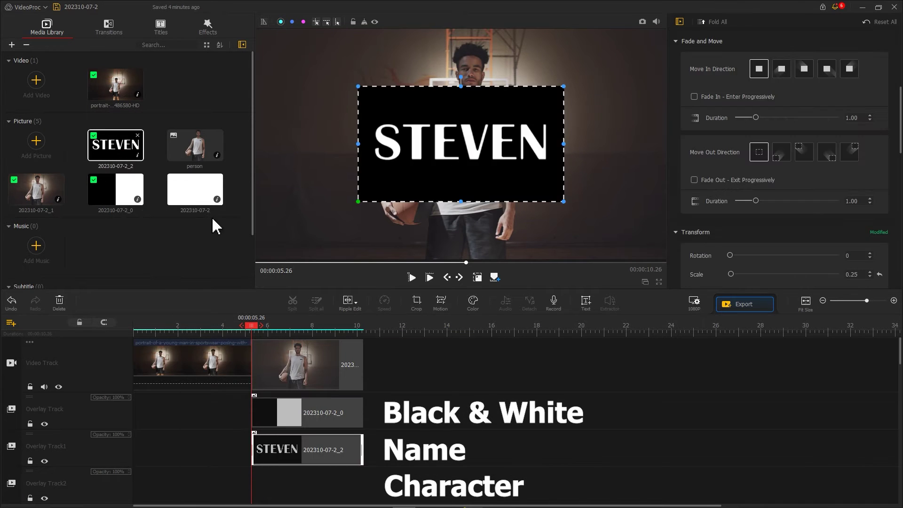
mouse_move(195, 149)
left_mouse_down()
mouse_move(310, 430)
mouse_move(263, 490)
left_mouse_up()
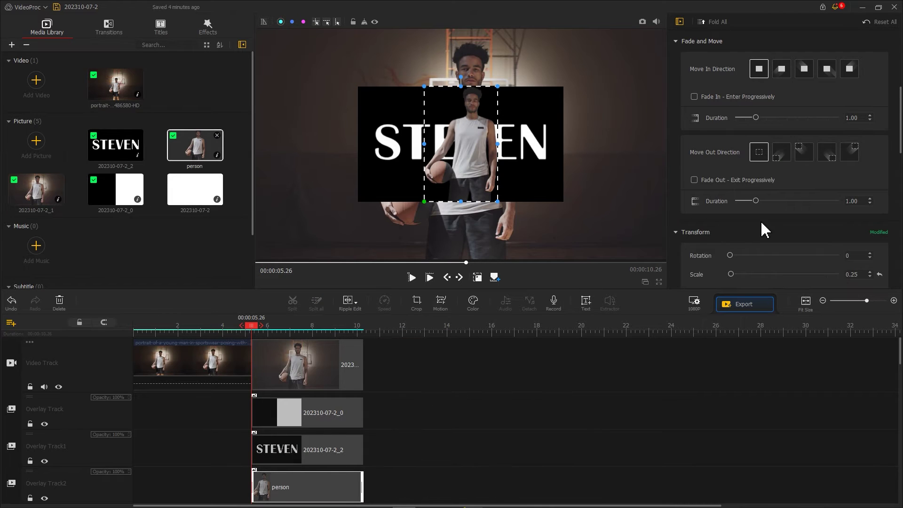
scroll(803, 202, "down", 1)
Fit the person, STEVEN and black-and-white overlays to screen height.
left_click(802, 193)
left_click(303, 452)
left_click(817, 190)
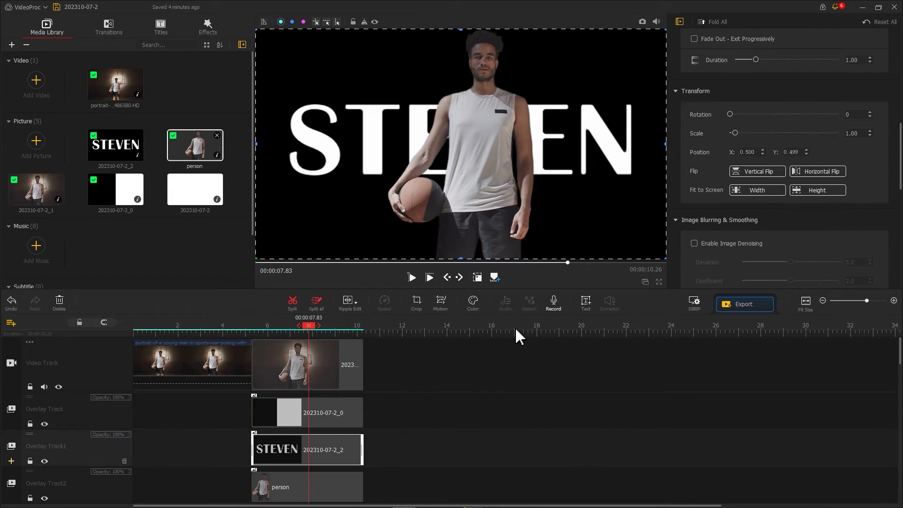
left_click(305, 422)
left_click(798, 192)
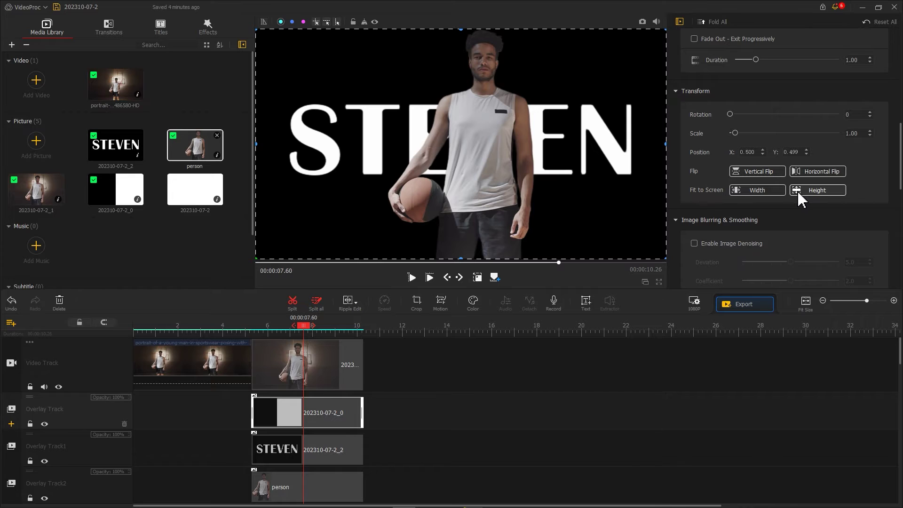
Set the main video clip's Saturation to -100 in the Color & Filter Editor and apply it.
left_click(304, 371)
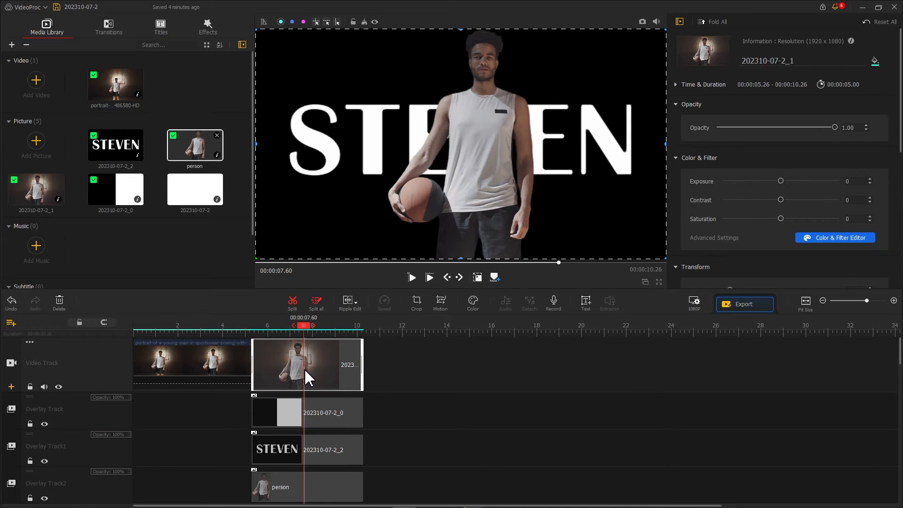
left_click(466, 307)
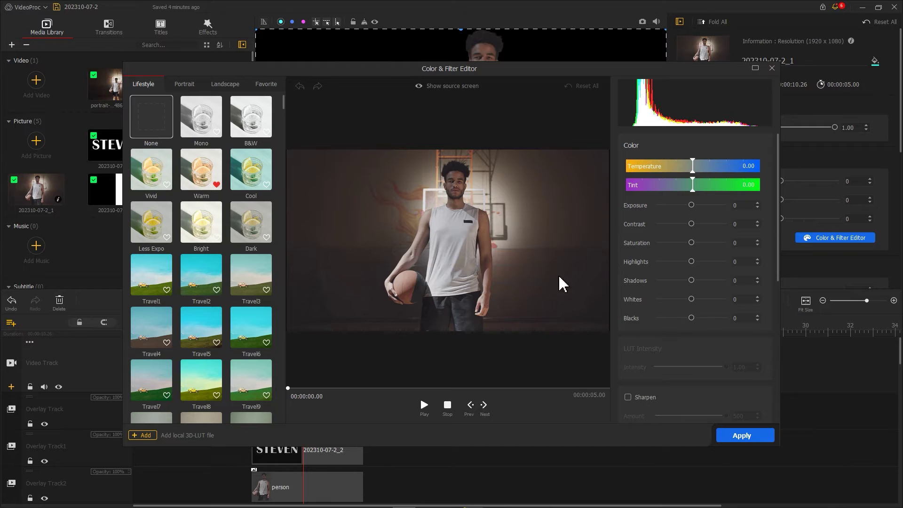
left_click_drag(691, 244, 664, 244)
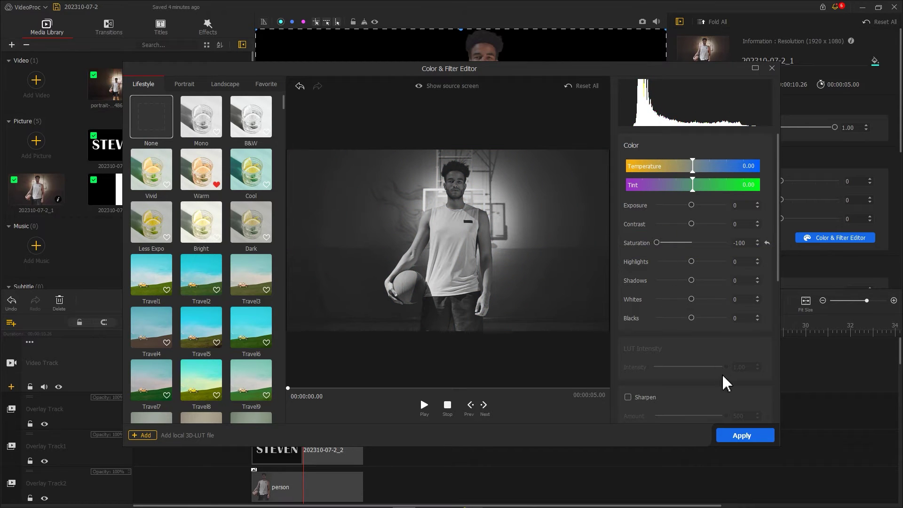
left_click(748, 433)
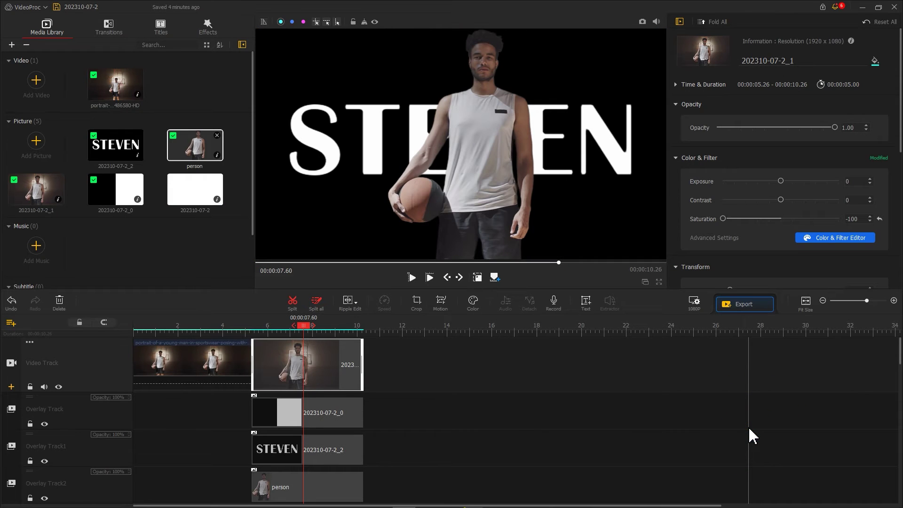
Give the STEVEN text clip on Overlay Track1 a Difference blend mode.
left_click(306, 422)
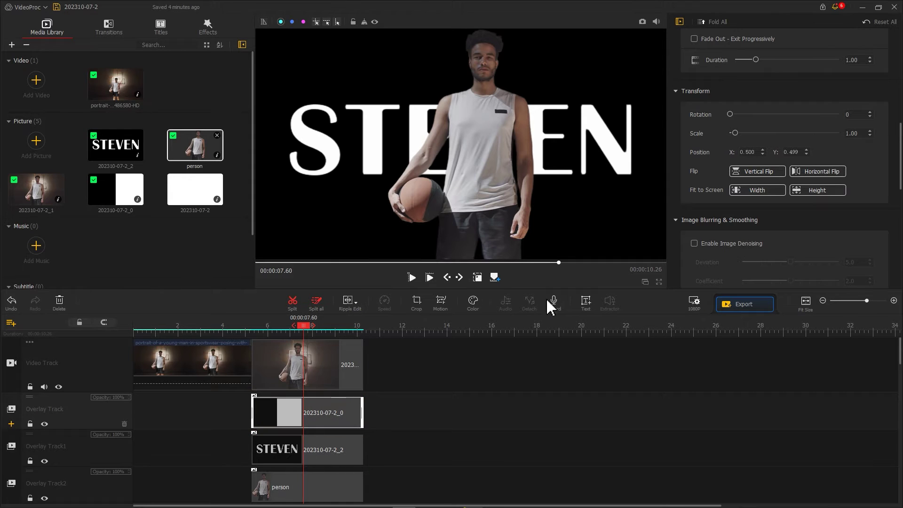
scroll(777, 215, "up", 4)
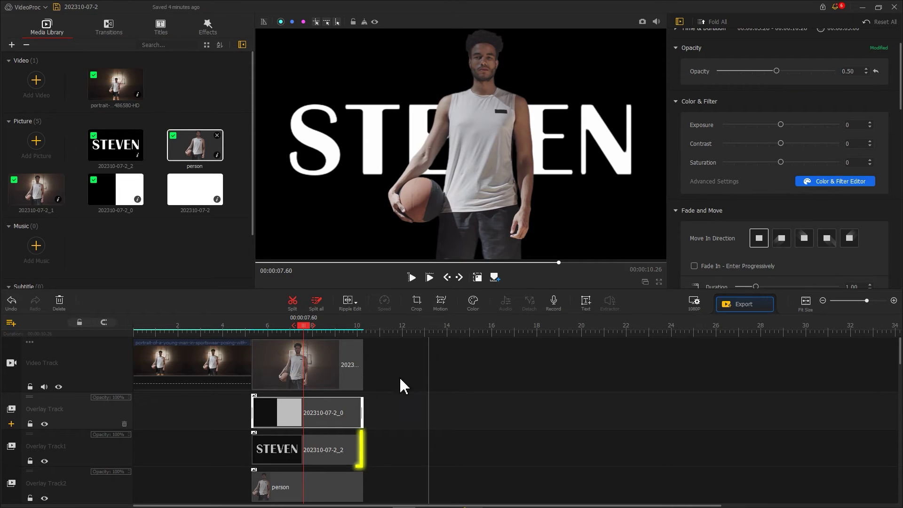
left_click(308, 454)
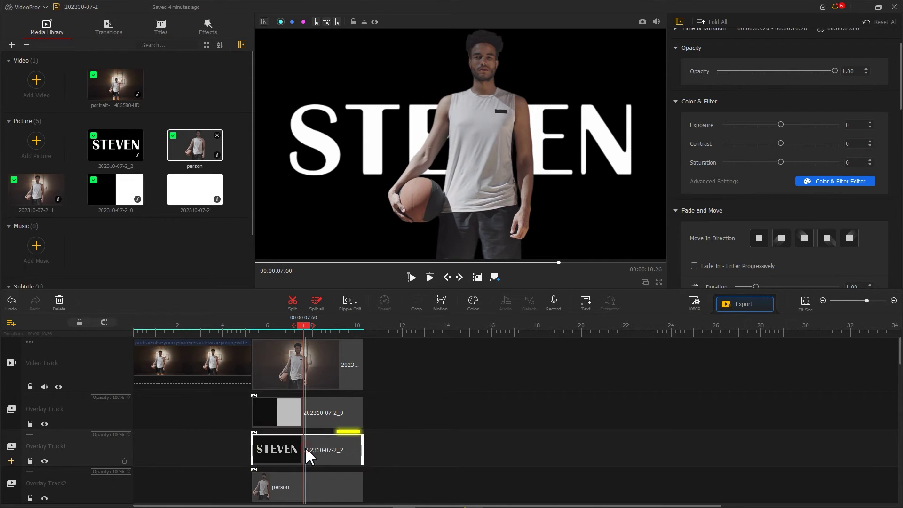
scroll(812, 178, "down", 5)
scroll(828, 178, "down", 5)
scroll(790, 247, "up", 2)
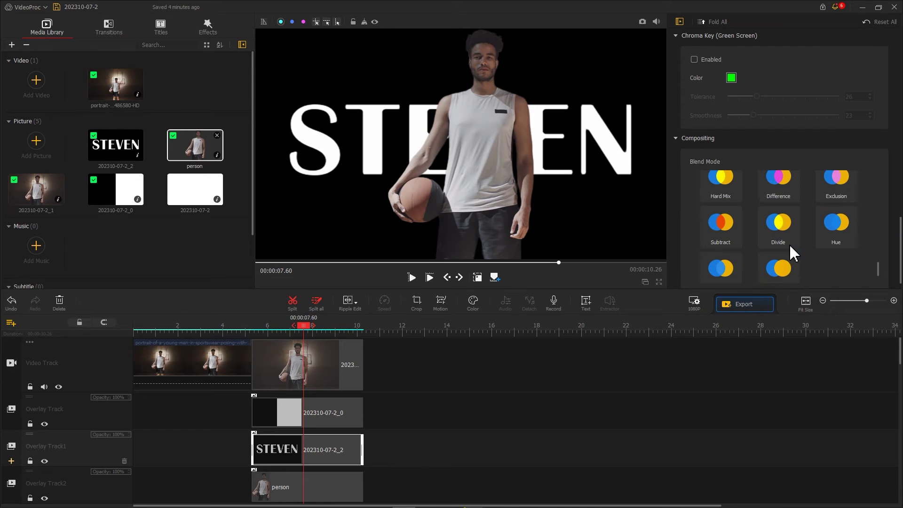
left_click(791, 227)
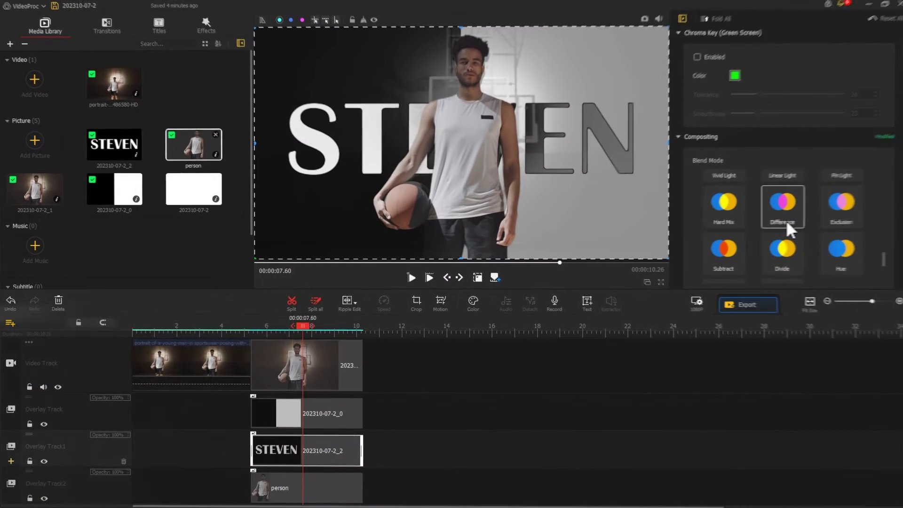
left_click(444, 303)
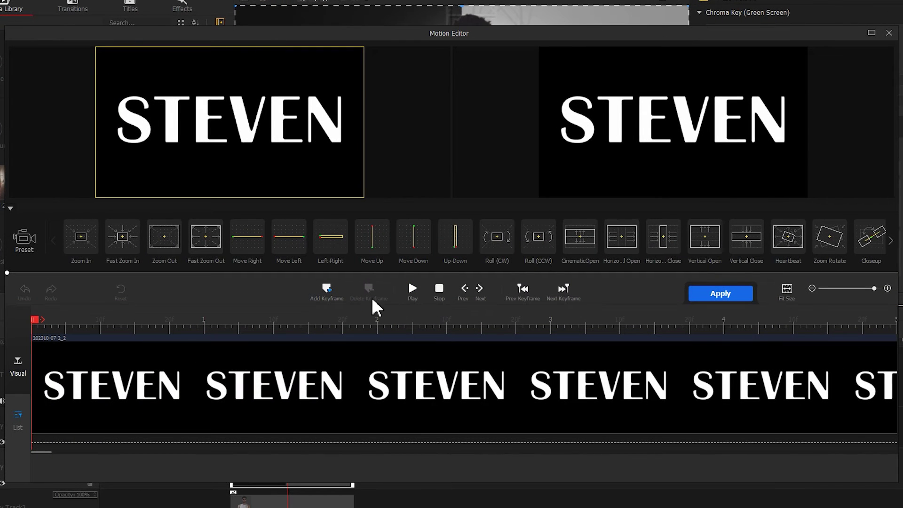
Keyframe the STEVEN text to start off-screen right and end centred at 1.40 s.
left_click(327, 289)
left_click_drag(274, 127, 518, 129)
left_click_drag(50, 323, 282, 323)
left_click_drag(368, 98, 145, 95)
key("space")
Set the end keyframe's speed to Smooth Speed Down 1 and apply the motion.
left_click(274, 329)
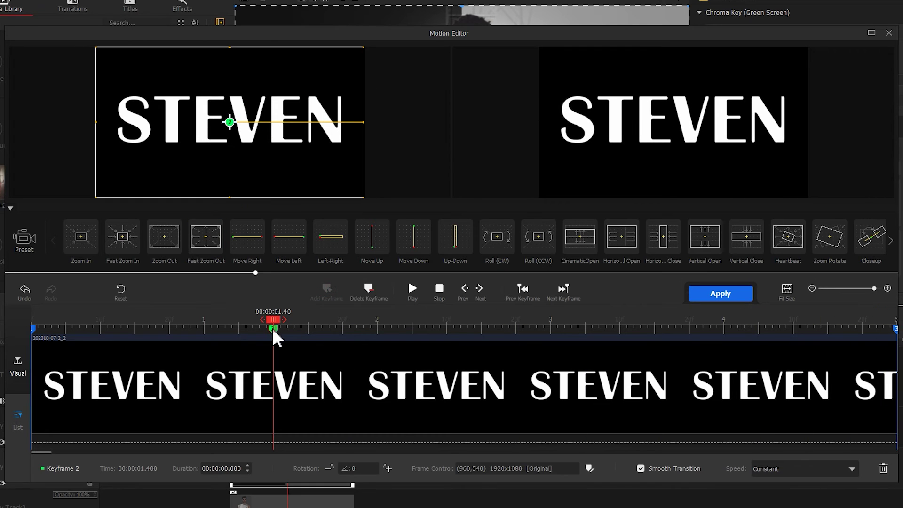
left_click(785, 467)
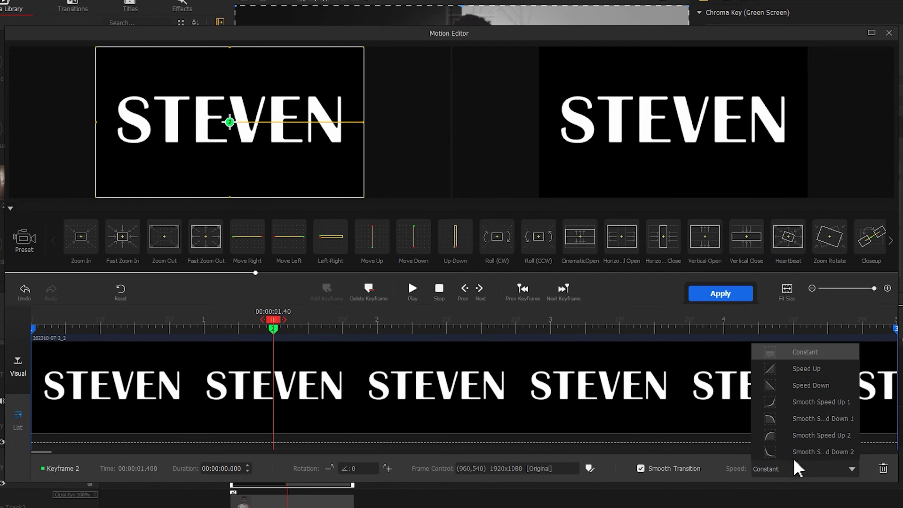
left_click(803, 419)
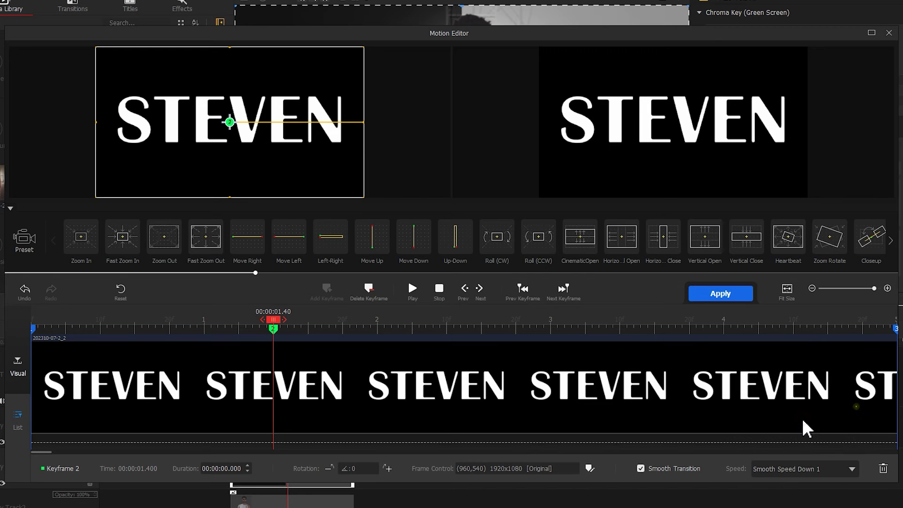
left_click(716, 294)
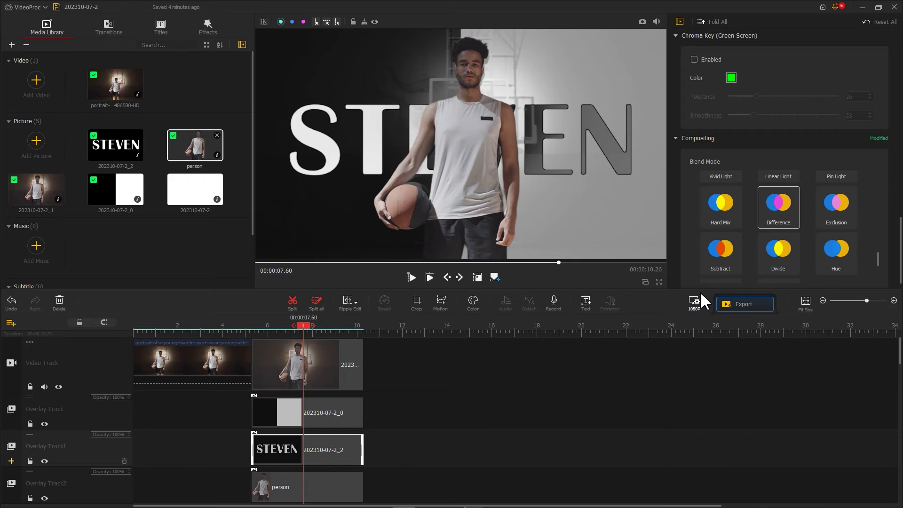
scroll(691, 258, "up", 2)
scroll(687, 261, "up", 8)
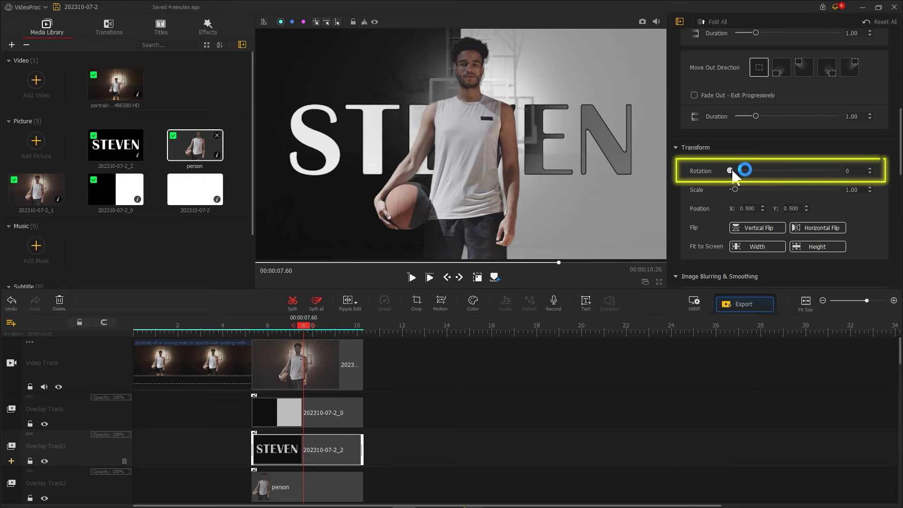
Rotate the STEVEN text to 347 degrees.
left_click_drag(731, 171, 836, 172)
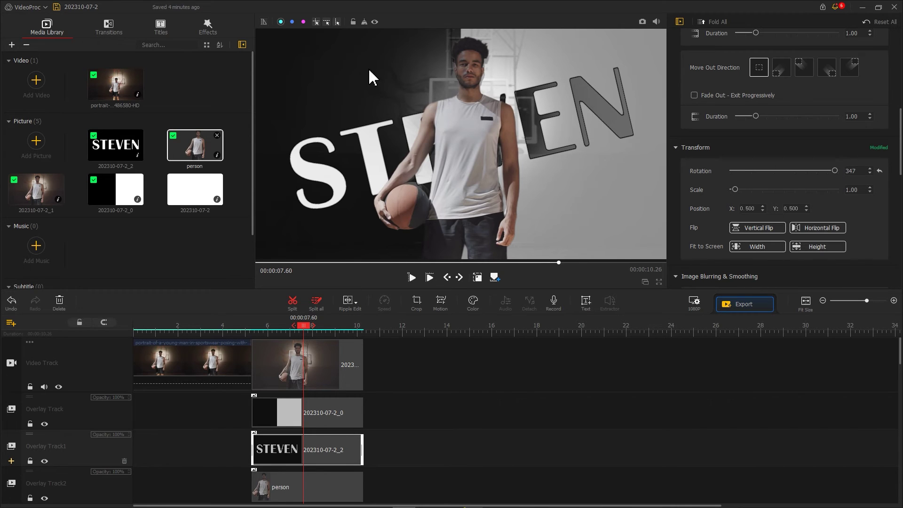
left_click(212, 28)
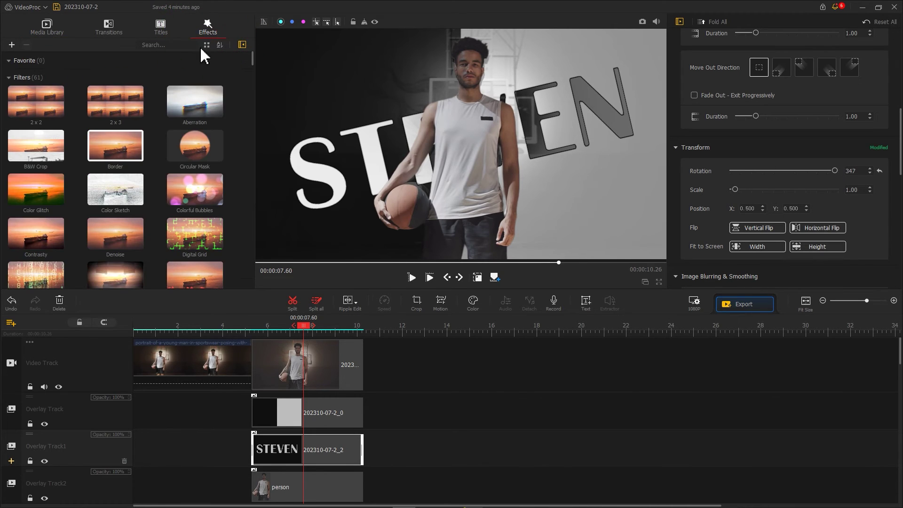
scroll(91, 156, "down", 5)
scroll(91, 155, "down", 5)
Add the Old TV 2 filter, scoped only to clip 202310-07-2_2 on Overlay Track1.
left_click(41, 120)
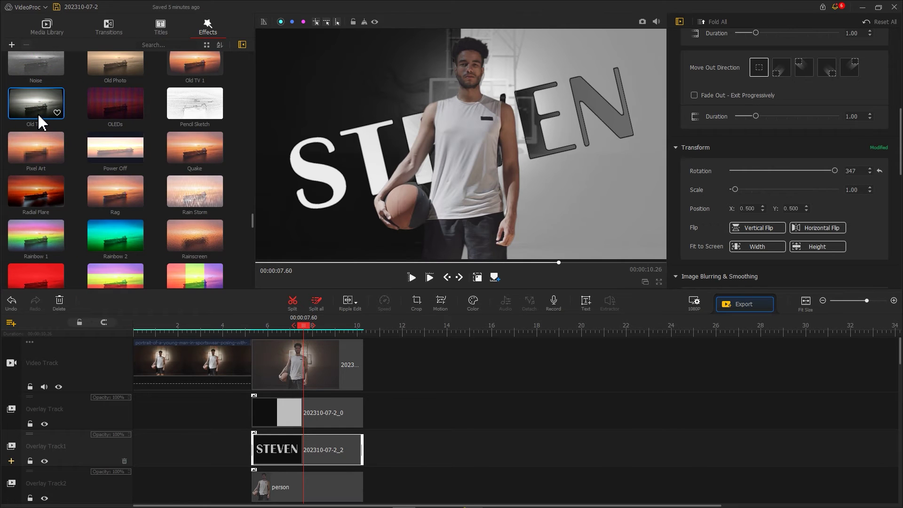
left_click_drag(40, 120, 262, 437)
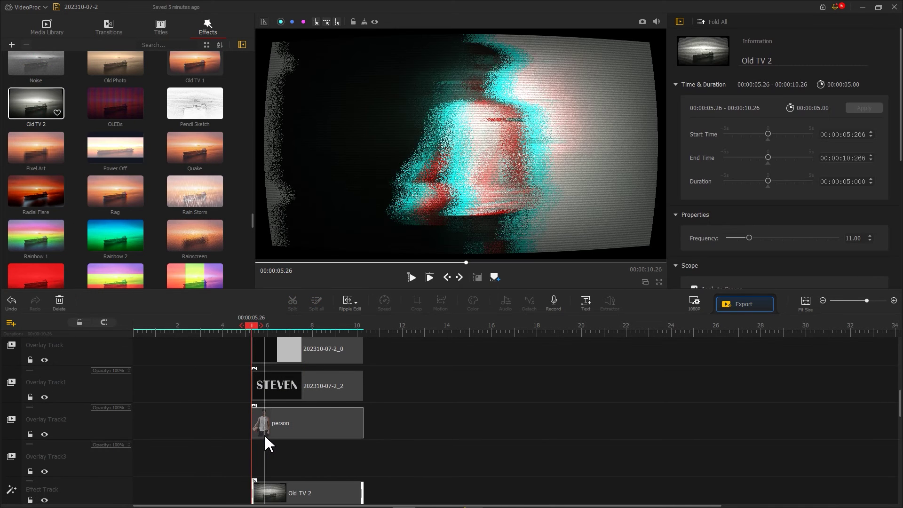
scroll(679, 224, "down", 5)
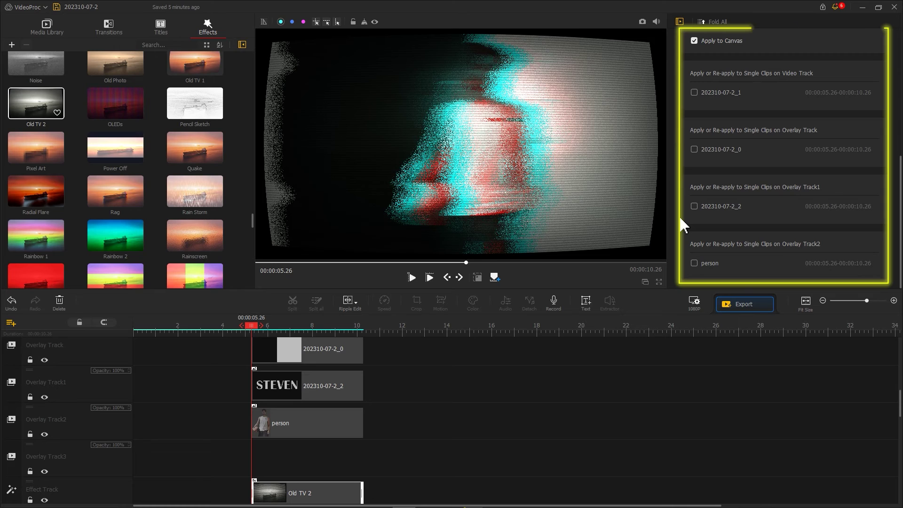
left_click(704, 41)
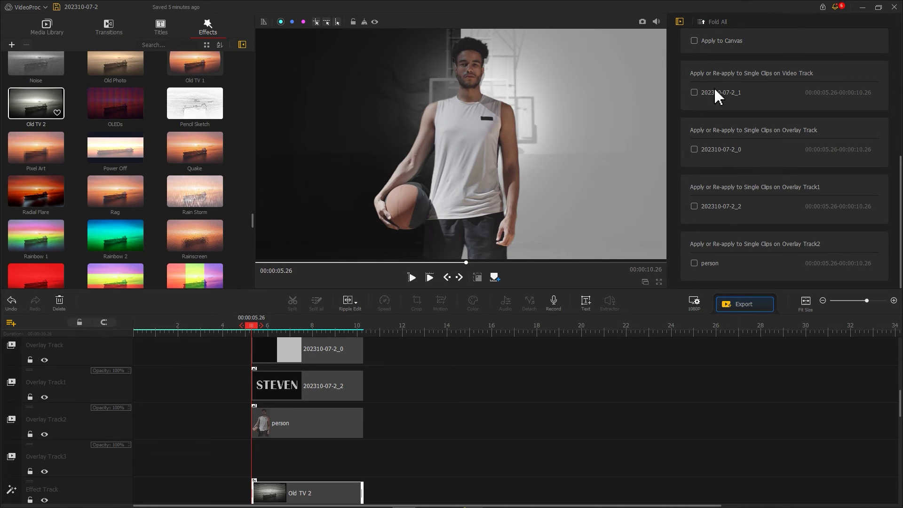
left_click(720, 206)
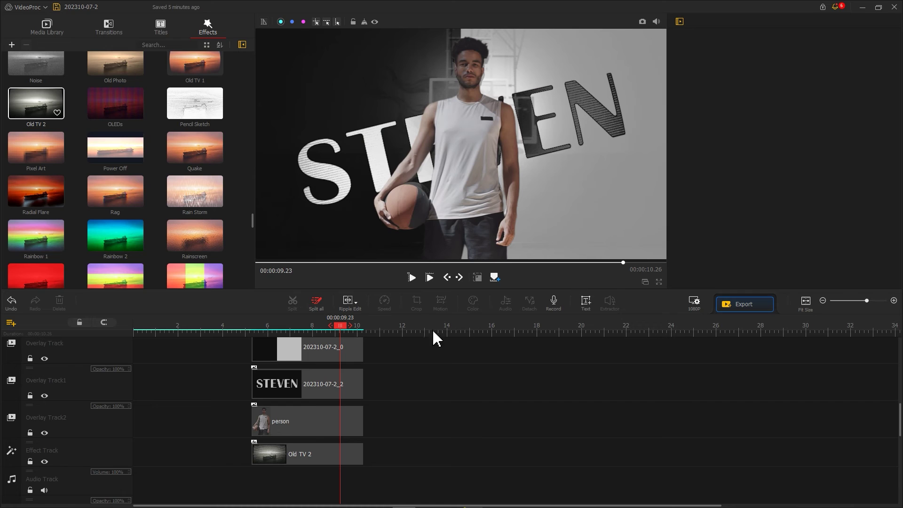
Place a short, screen-width white picture on new Overlay Track3 with fade in and out.
left_click(12, 434)
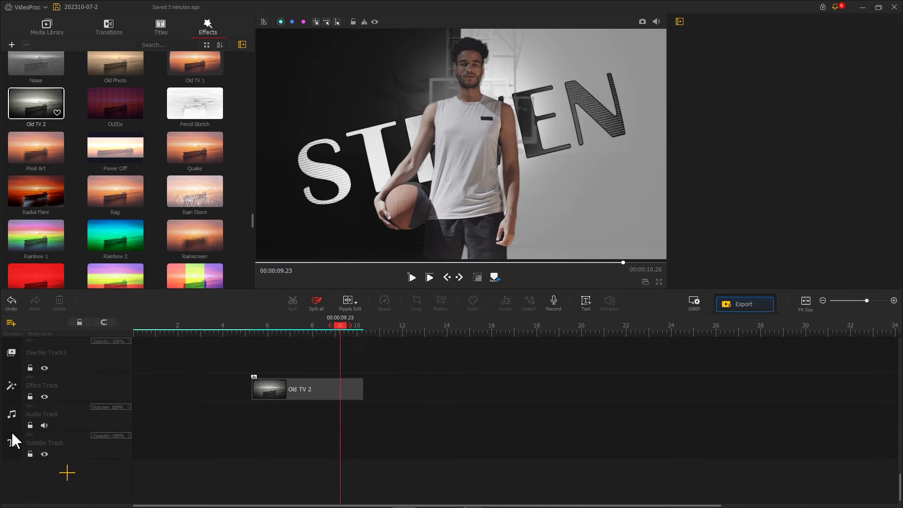
left_click(43, 29)
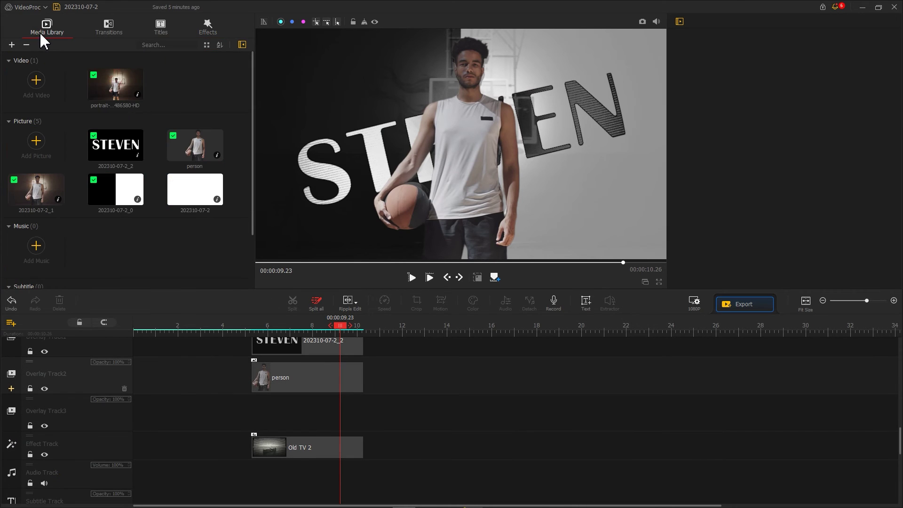
left_click_drag(191, 187, 253, 468)
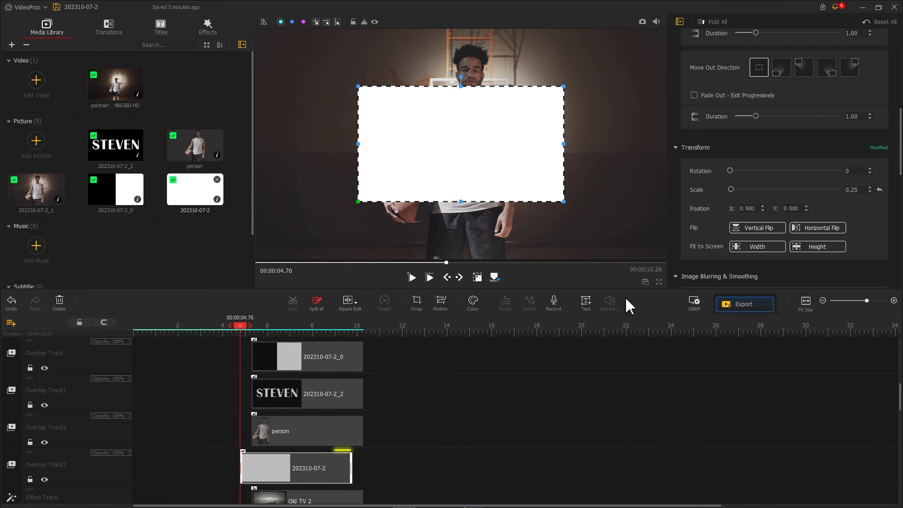
left_click(743, 249)
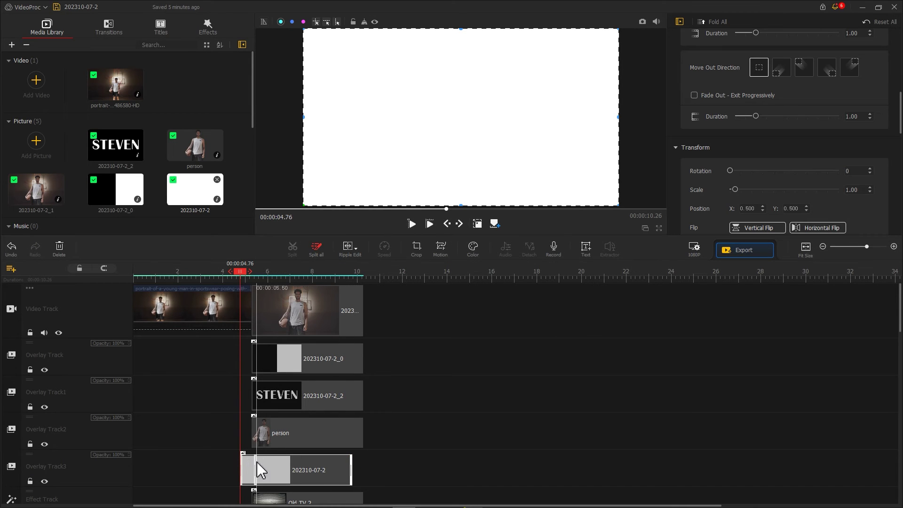
left_click_drag(257, 466, 244, 463)
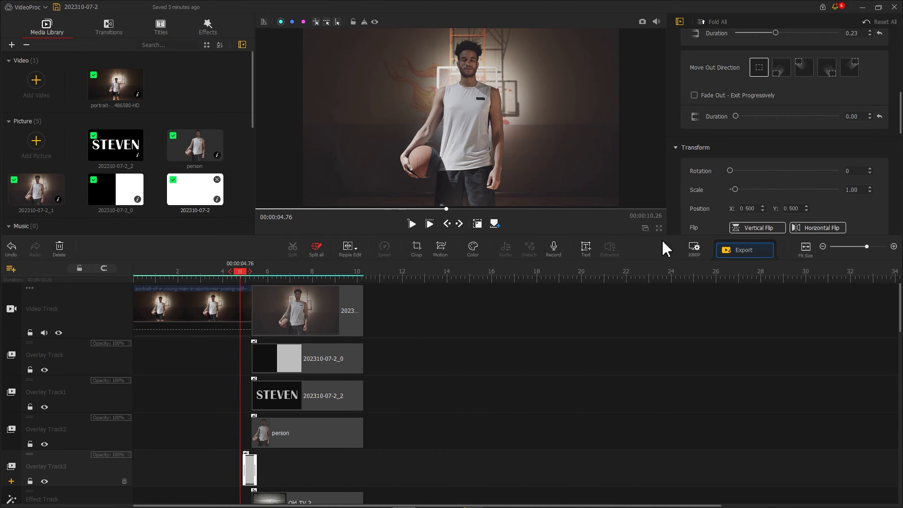
scroll(725, 216, "up", 2)
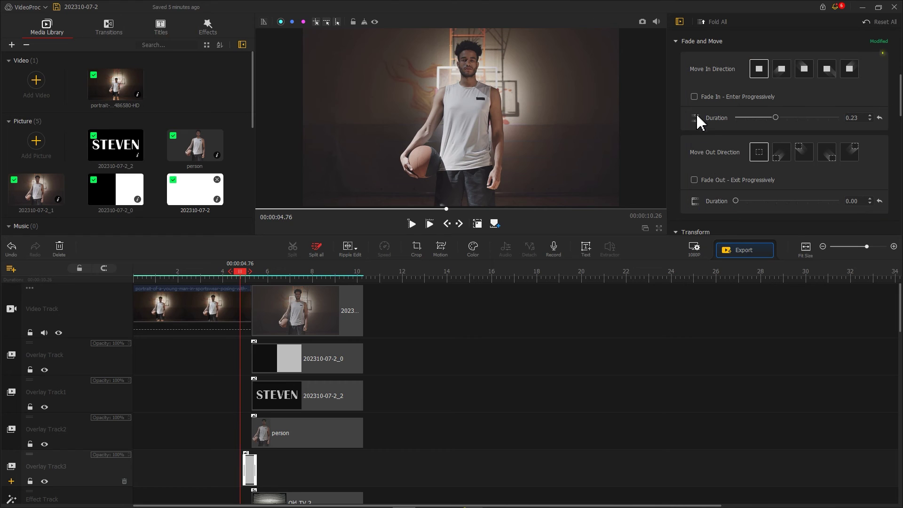
left_click(694, 180)
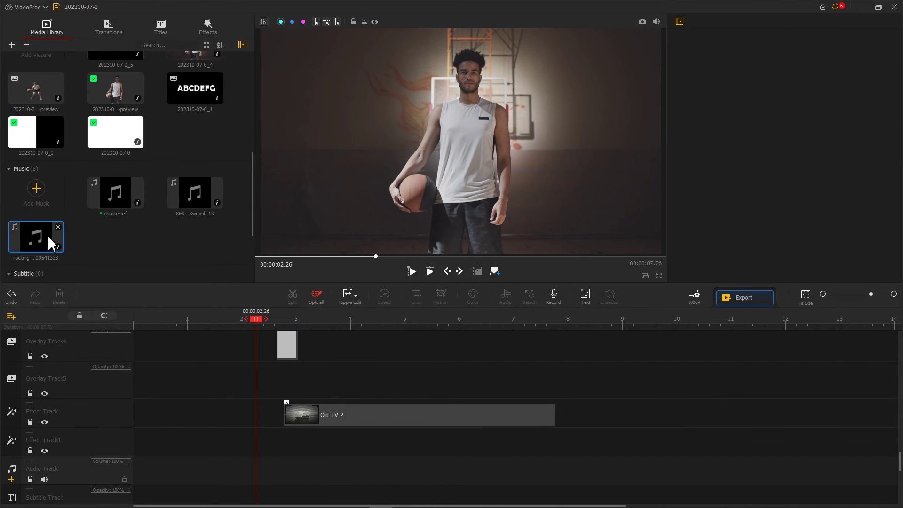
Add the rock music bed, 'shutter ef' near 2.3 s and 'SFX - Swoosh 13' near 3.1 s.
left_click_drag(38, 238, 113, 422)
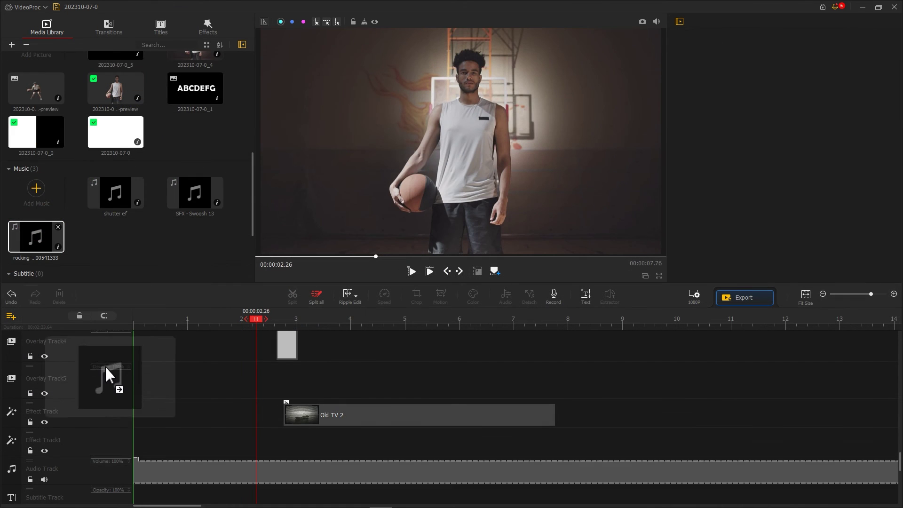
left_click_drag(118, 214, 270, 461)
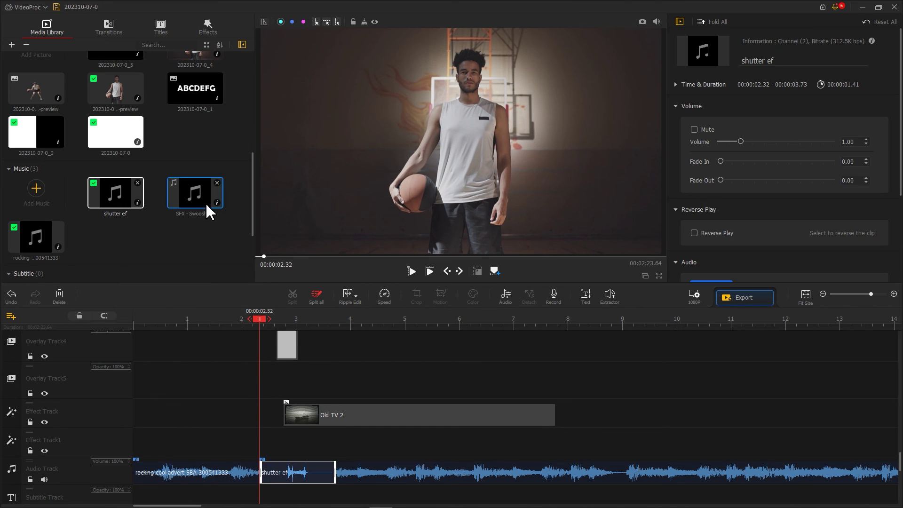
left_click_drag(208, 210, 315, 423)
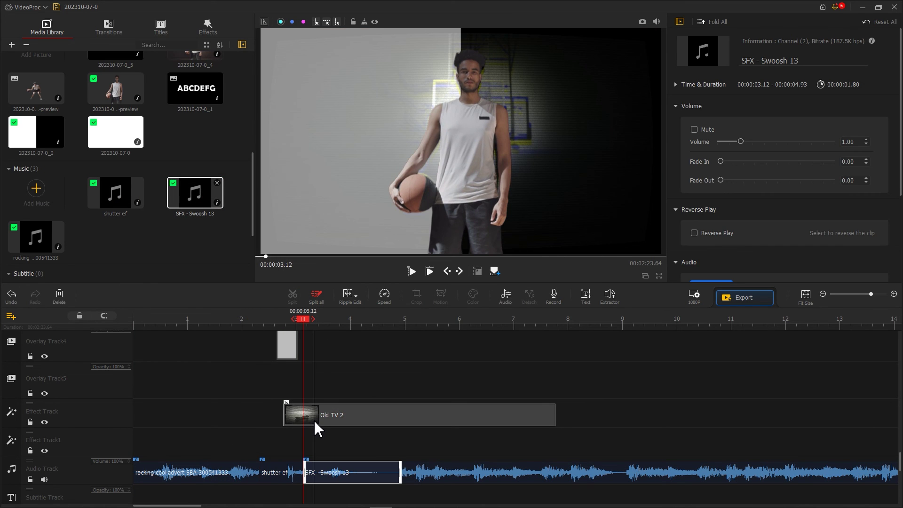